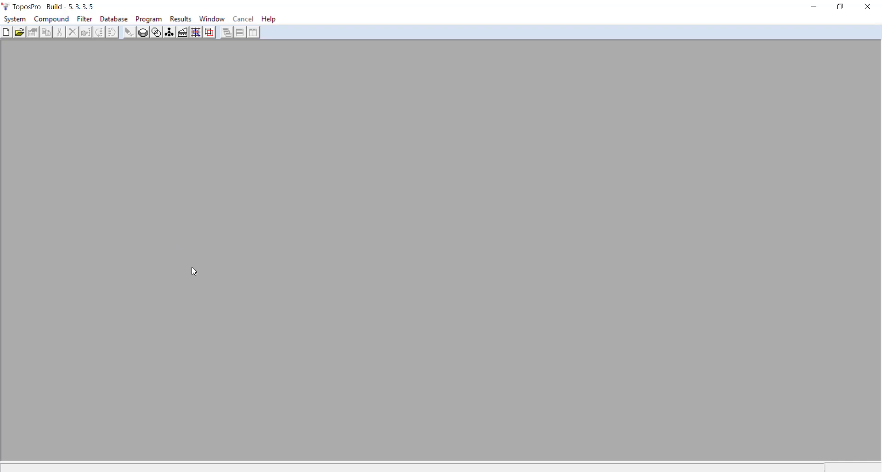
# - Set the TOPOS parameters' output format to Crystal Growth
pyautogui.click(18, 20)
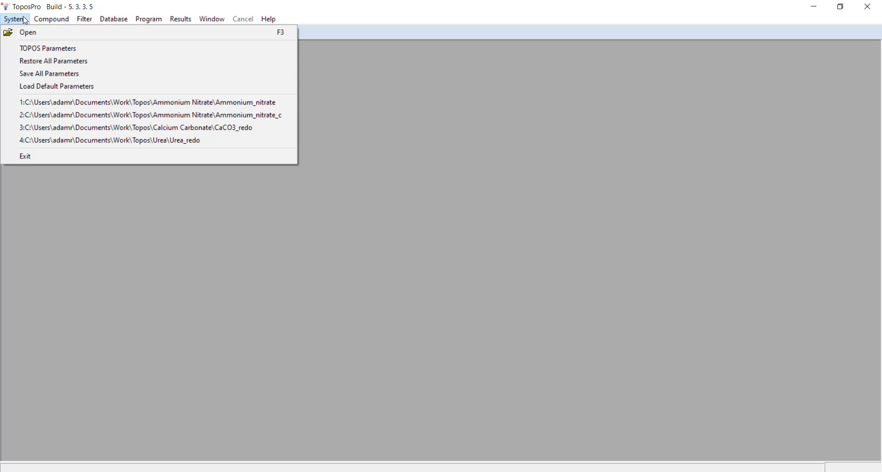
pyautogui.click(33, 48)
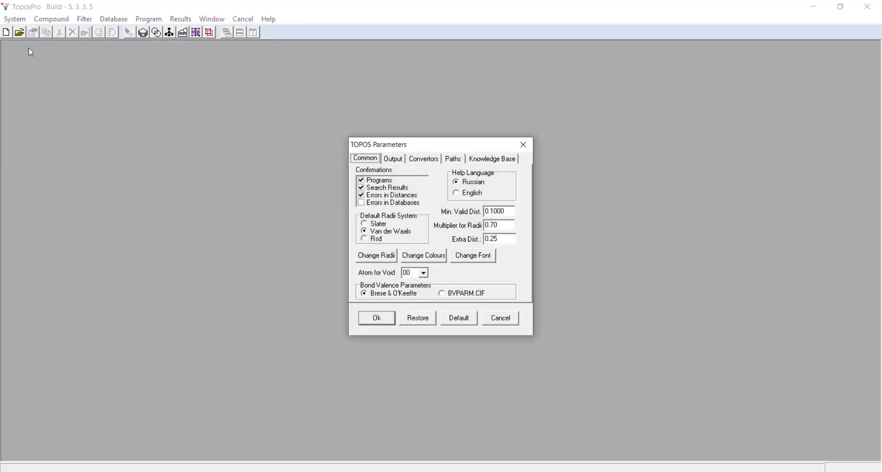
pyautogui.click(390, 161)
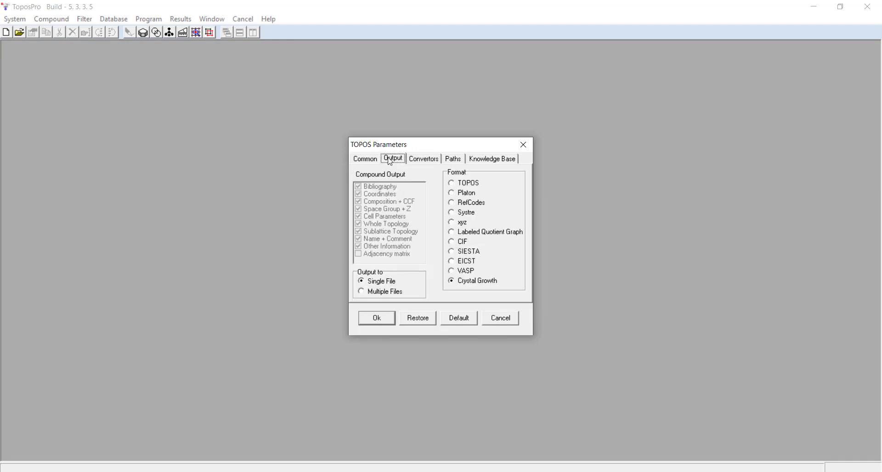
pyautogui.click(454, 286)
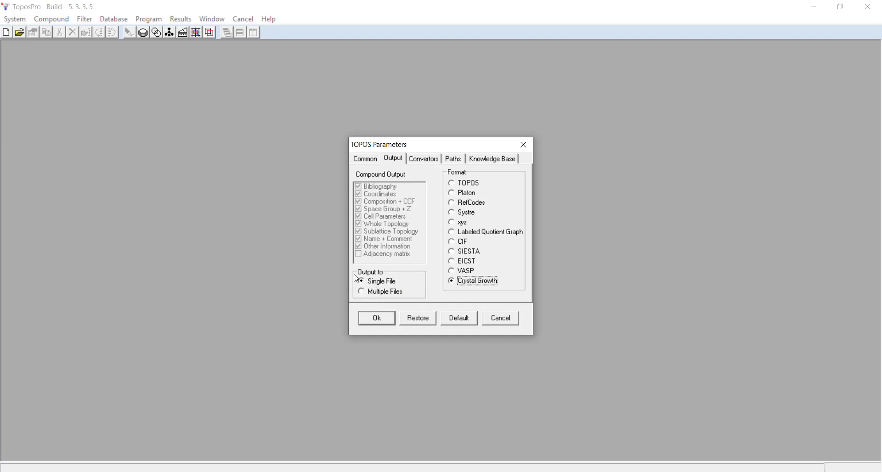
pyautogui.click(377, 319)
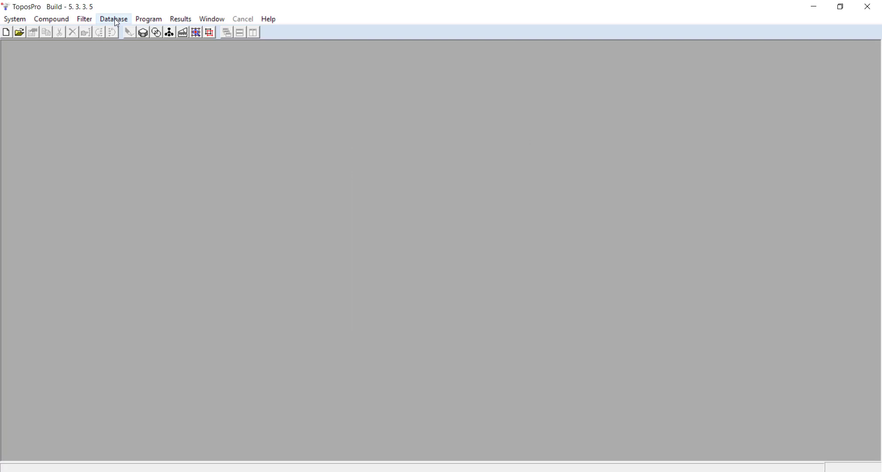
# - Create a new database named Tutorial in the Work\Topos\Tutorial Video folder and accept the user code
pyautogui.click(113, 20)
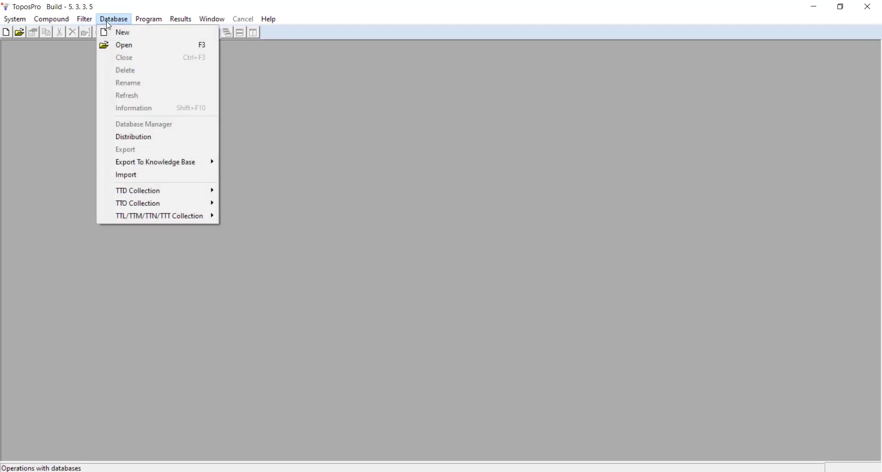
pyautogui.click(111, 33)
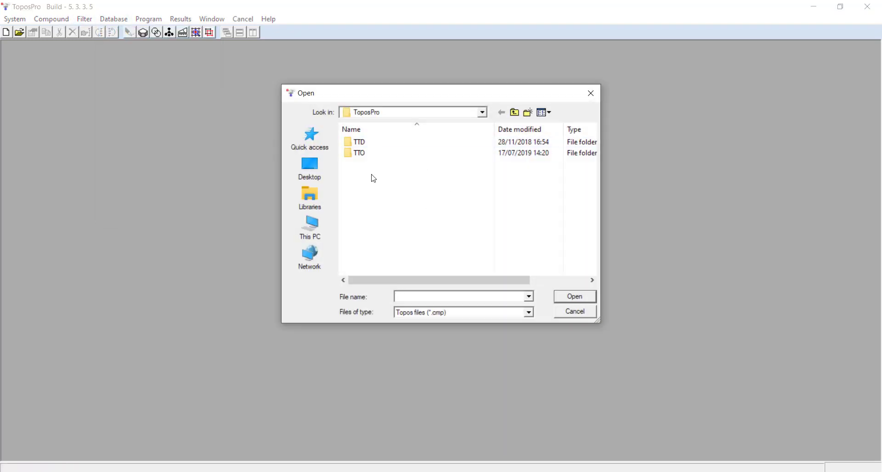
pyautogui.click(514, 112)
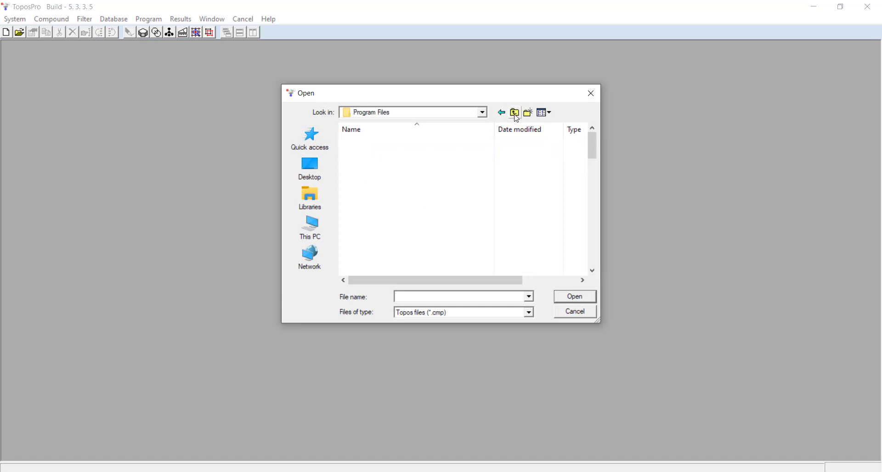
pyautogui.click(310, 197)
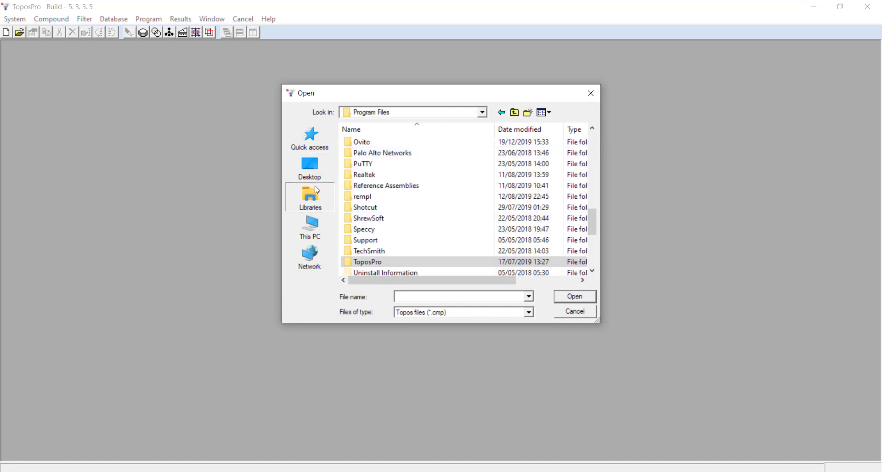
pyautogui.doubleClick(482, 143)
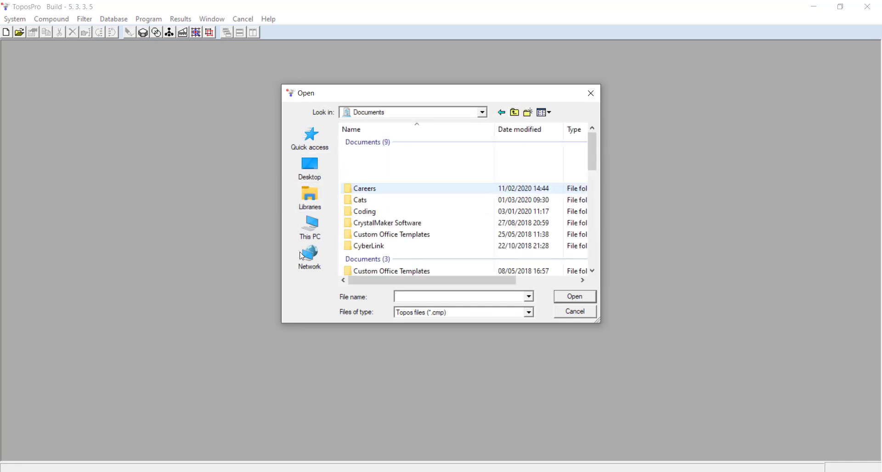
pyautogui.scroll(-5, 402, 247)
pyautogui.scroll(-10, 402, 247)
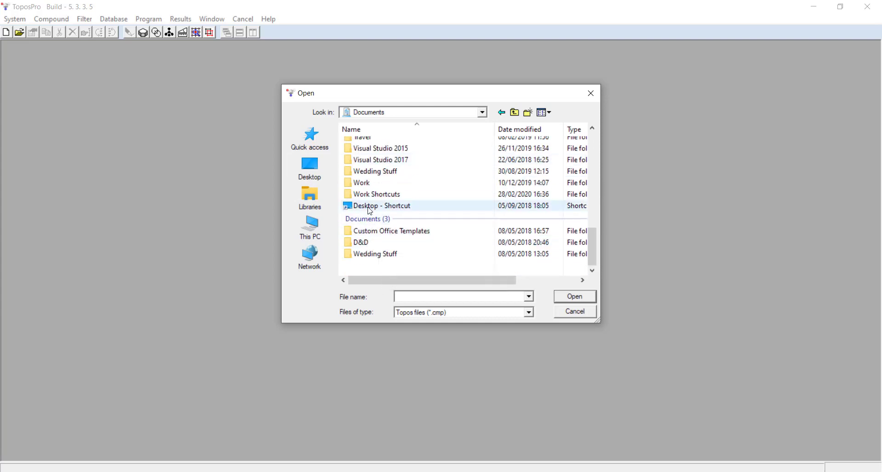
pyautogui.doubleClick(369, 187)
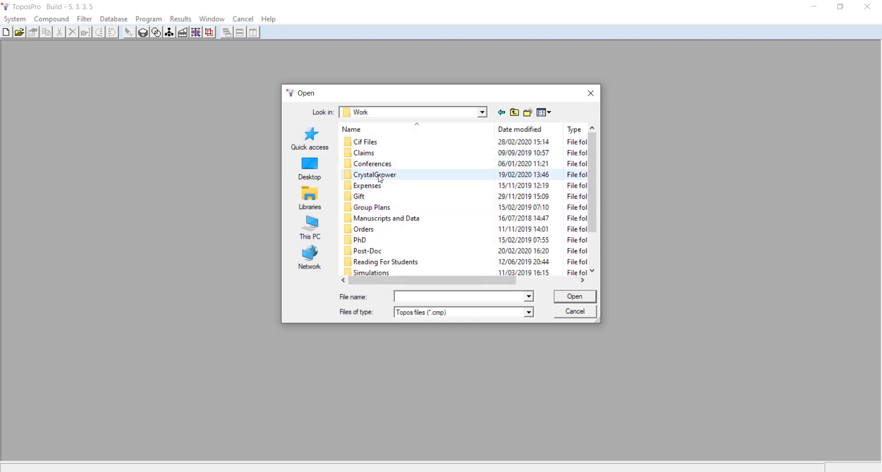
pyautogui.scroll(-1, 378, 216)
pyautogui.scroll(-1, 373, 244)
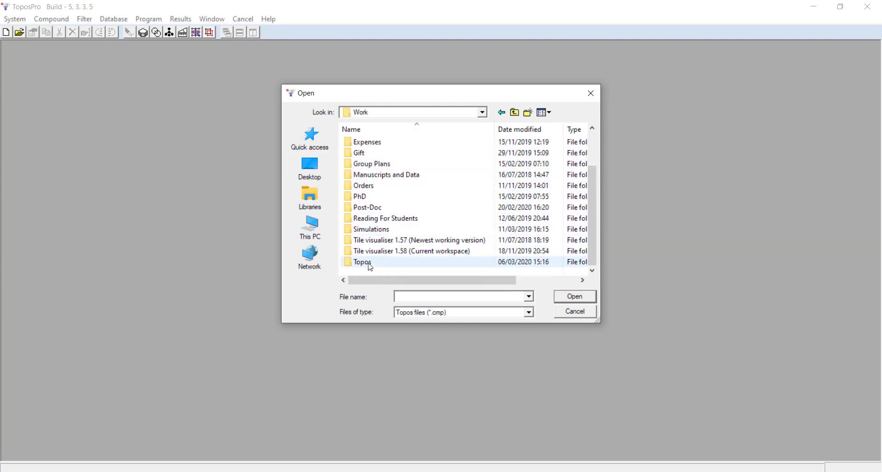
pyautogui.doubleClick(370, 263)
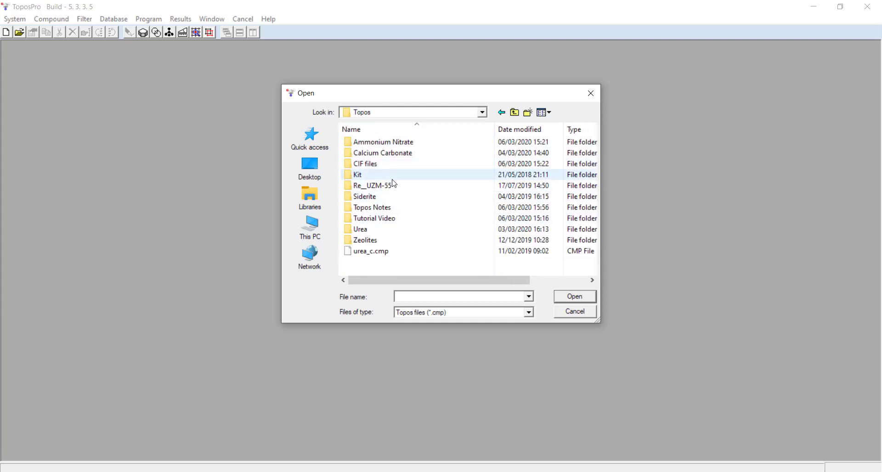
pyautogui.doubleClick(377, 219)
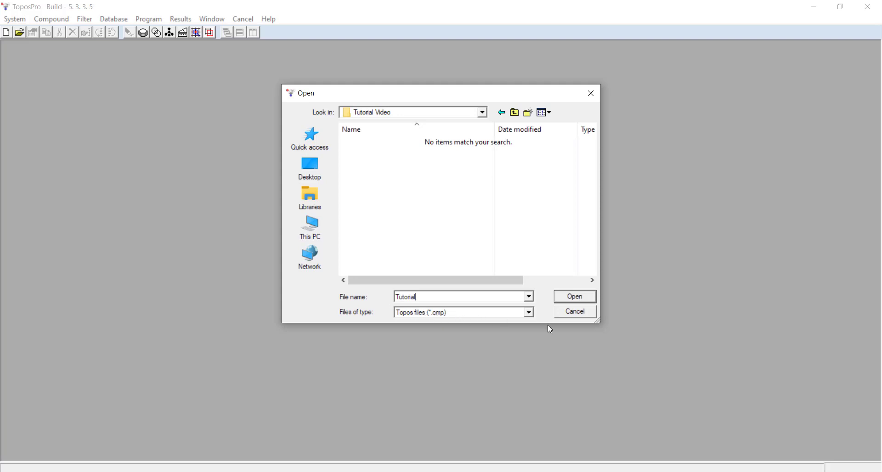
pyautogui.click(574, 298)
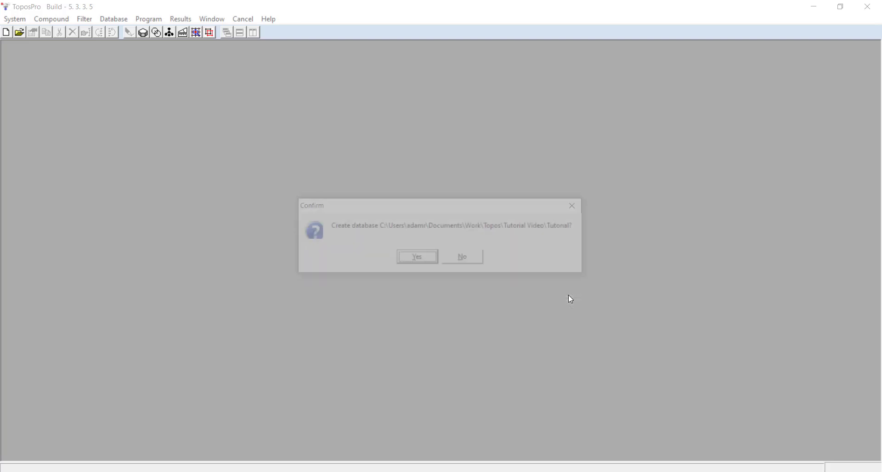
pyautogui.click(418, 259)
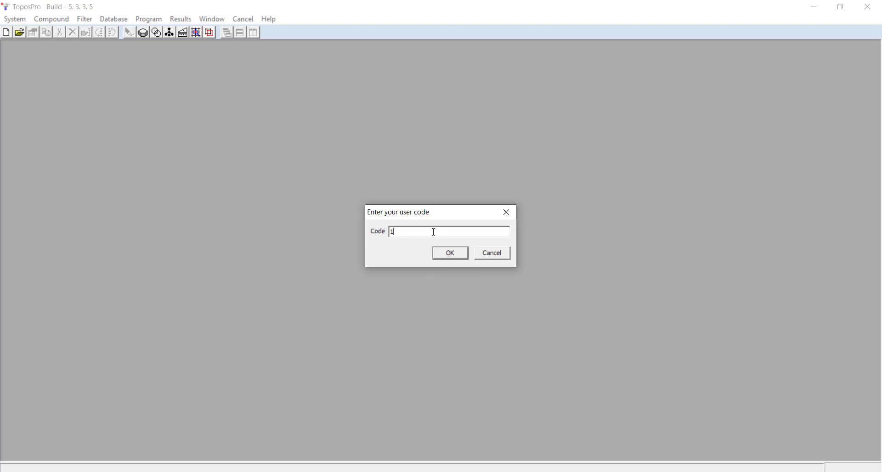
pyautogui.press('Return')
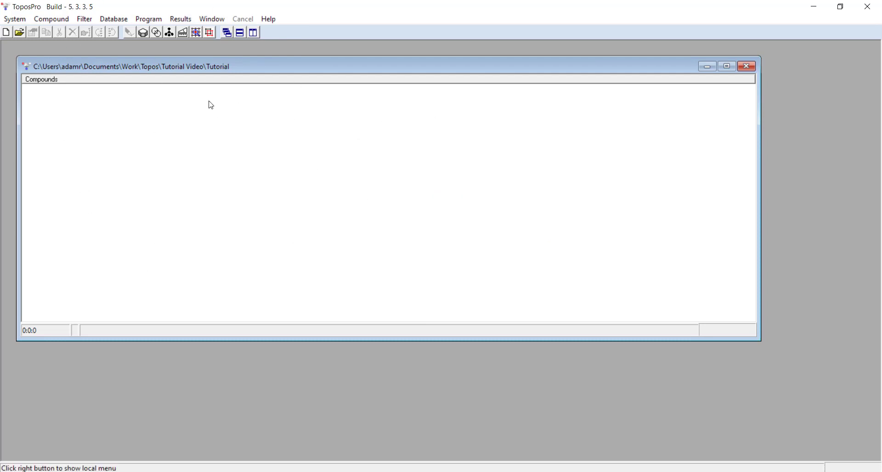
# - Close the database window, start an import and select all six CIF files in the Topos\CIF files folder
pyautogui.click(749, 69)
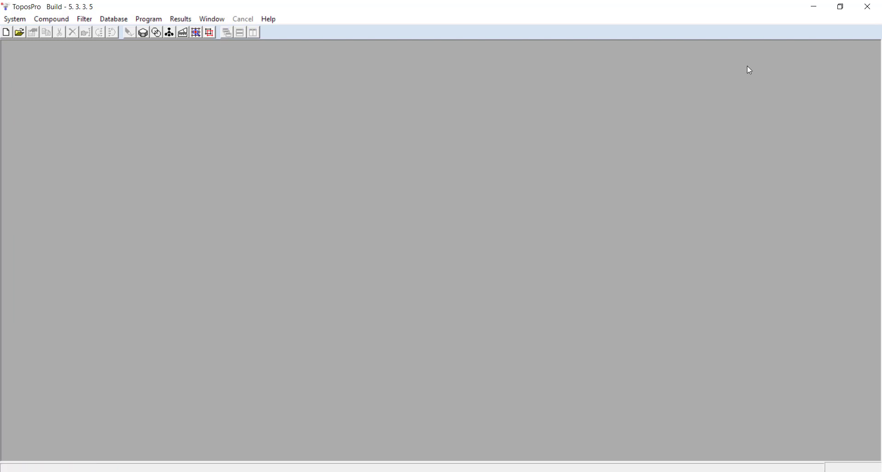
pyautogui.click(116, 23)
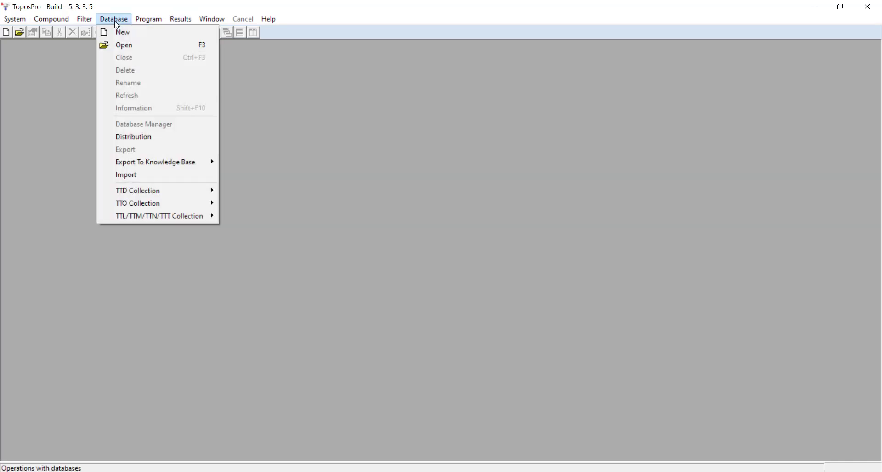
pyautogui.click(126, 175)
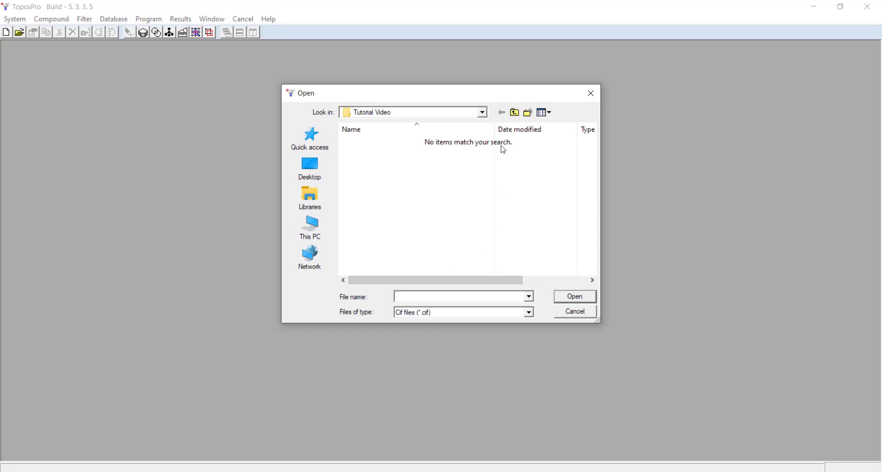
pyautogui.click(514, 113)
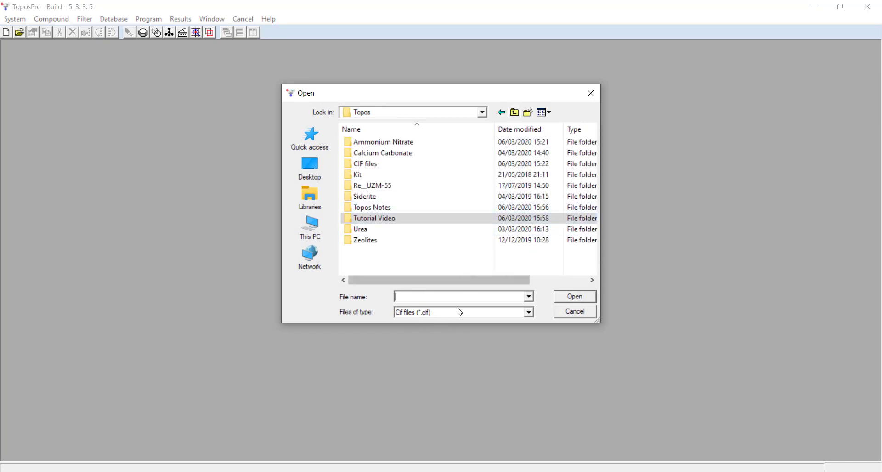
pyautogui.click(367, 164)
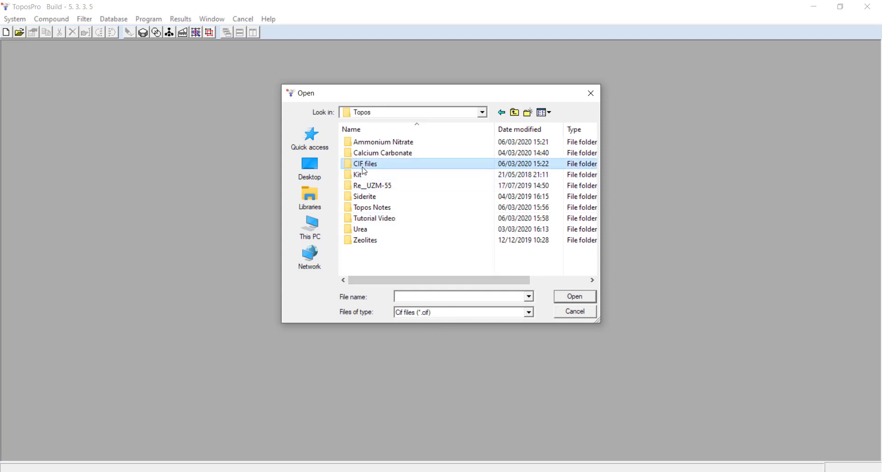
pyautogui.click(365, 164)
pyautogui.click(394, 166)
pyautogui.doubleClick(393, 166)
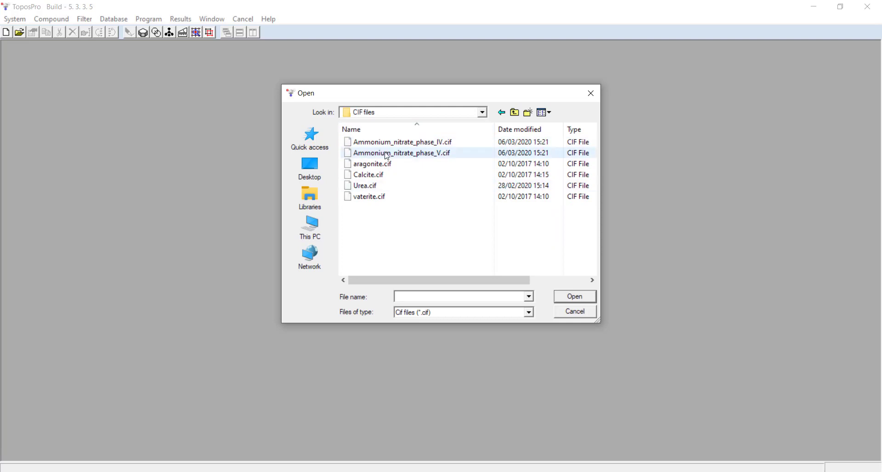
pyautogui.click(390, 143)
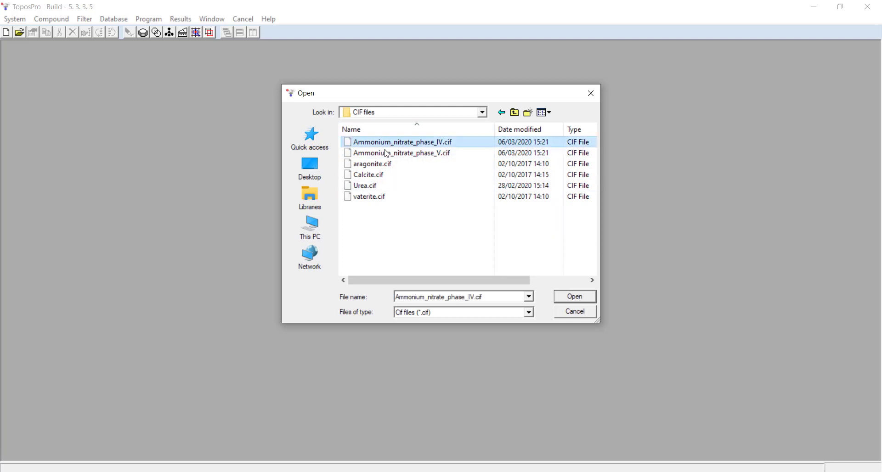
pyautogui.keyDown('shift'); pyautogui.click(382, 199); pyautogui.keyUp('shift')
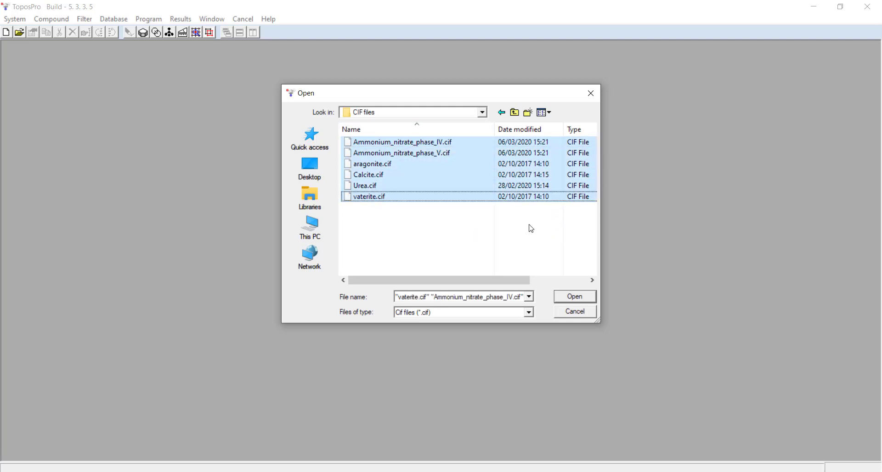
pyautogui.click(575, 297)
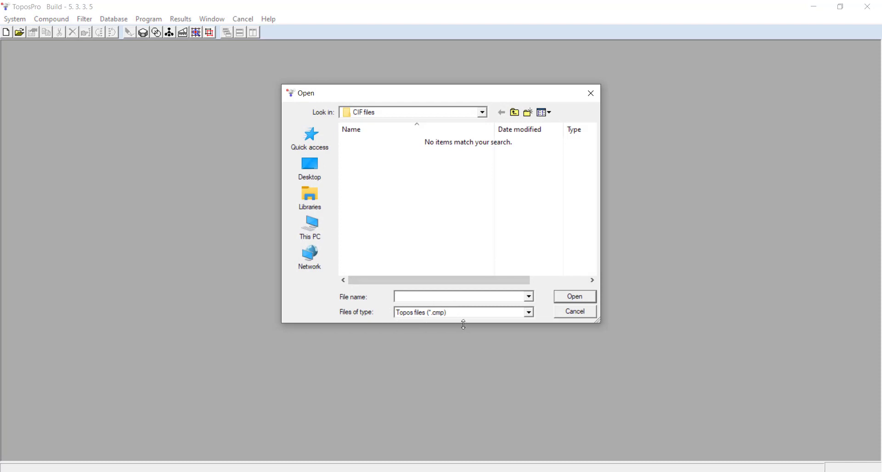
# - Choose Tutorial.cmp in the Tutorial Video folder as the target database and confirm the import
pyautogui.click(513, 112)
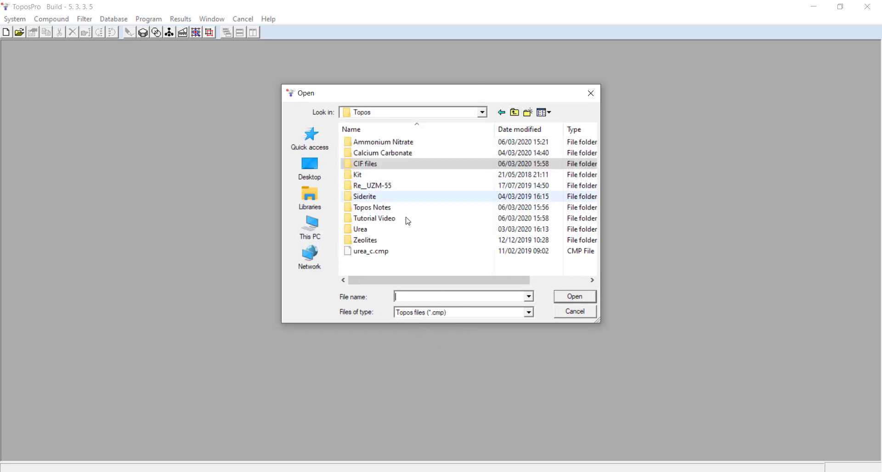
pyautogui.doubleClick(373, 219)
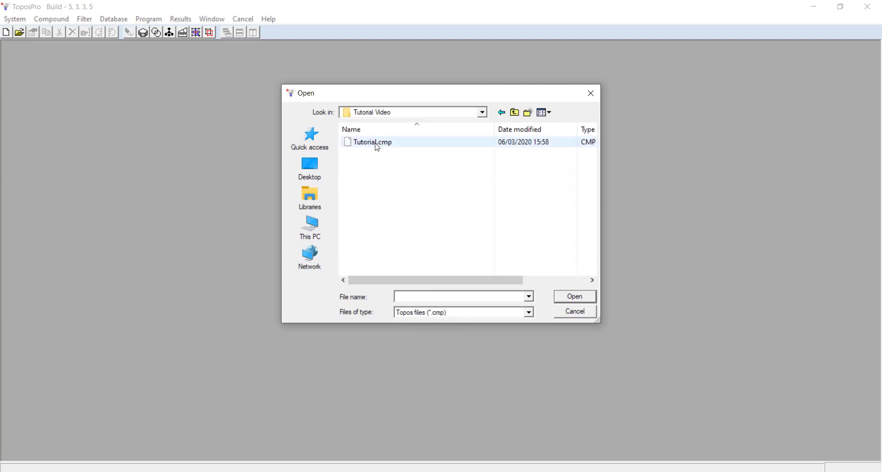
pyautogui.doubleClick(403, 145)
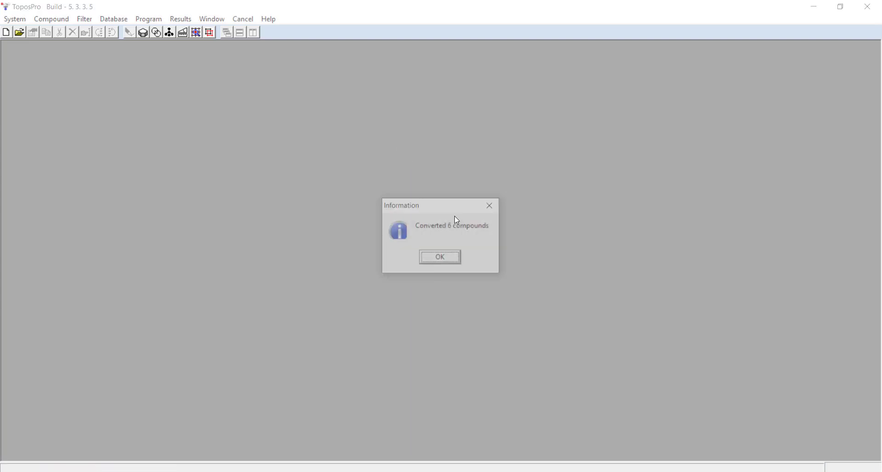
pyautogui.click(453, 261)
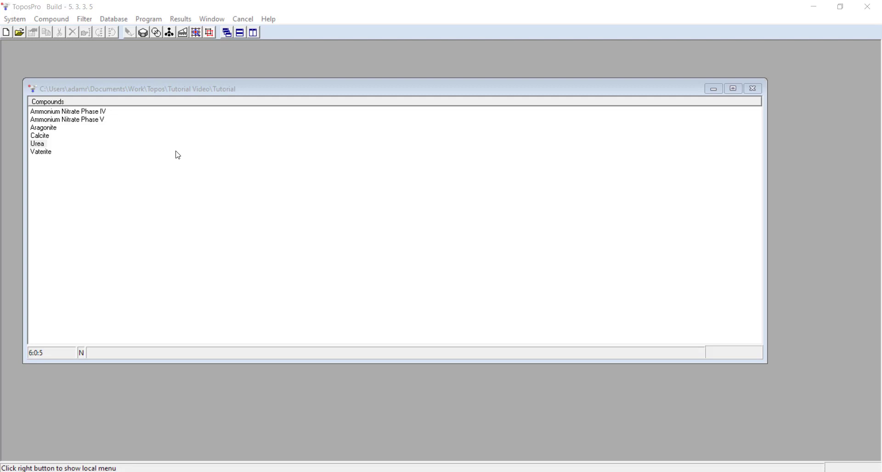
# - Open the Urea compound's crystal data and inspect its General and Atoms tabs
pyautogui.doubleClick(40, 145)
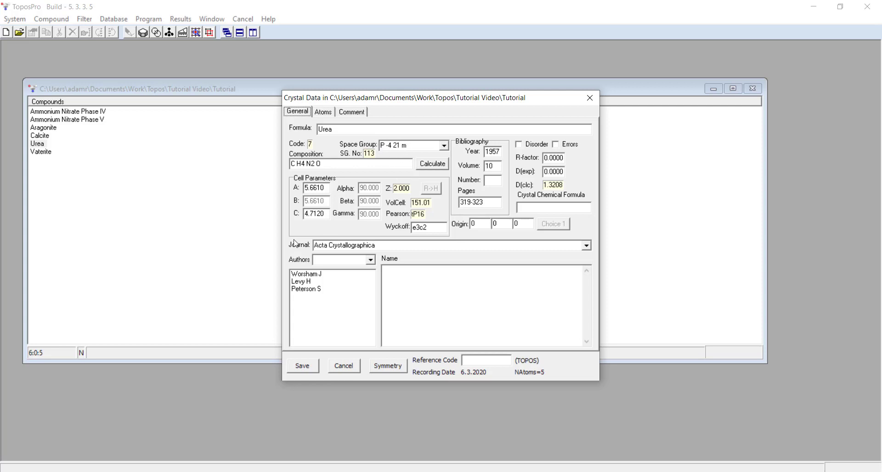
pyautogui.click(322, 113)
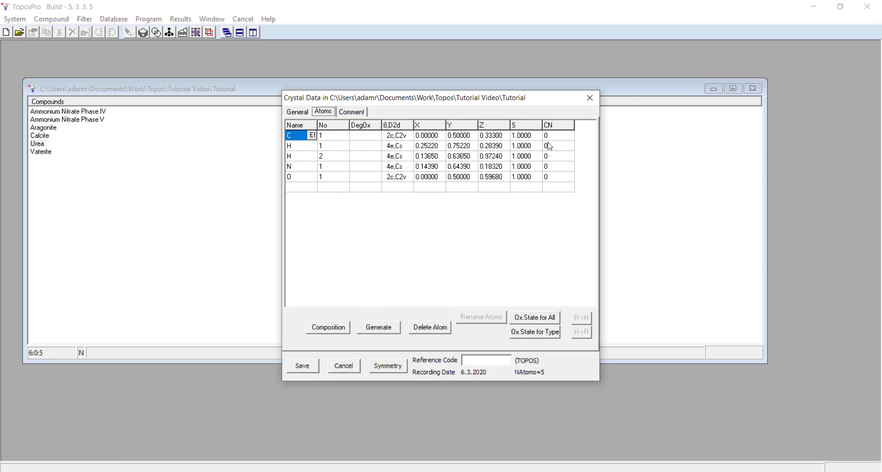
pyautogui.click(587, 99)
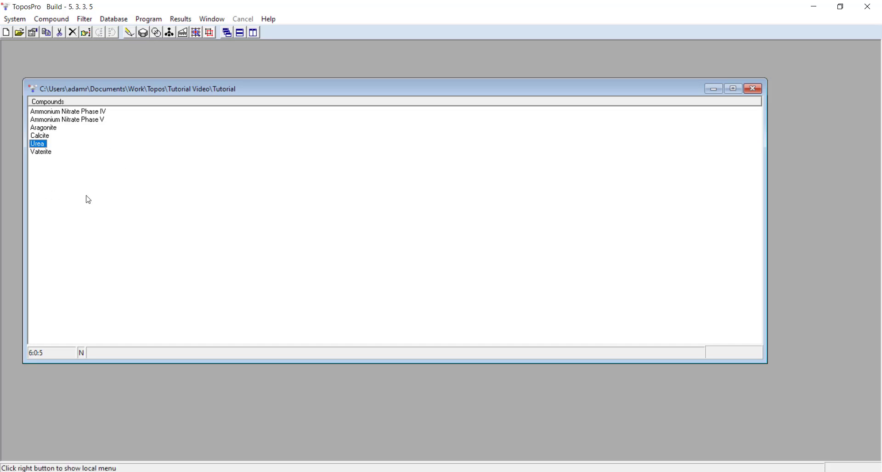
# - Open AutoCN for the Urea compound and set its Matrix options to the Domains method
pyautogui.click(157, 34)
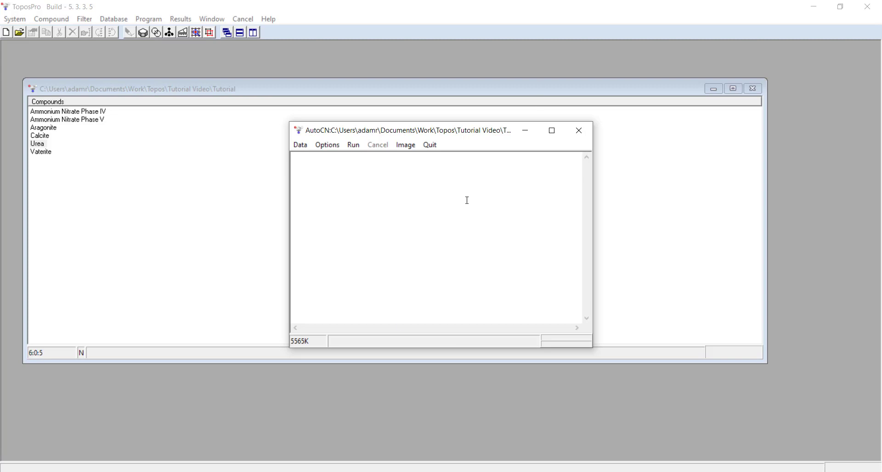
pyautogui.click(336, 146)
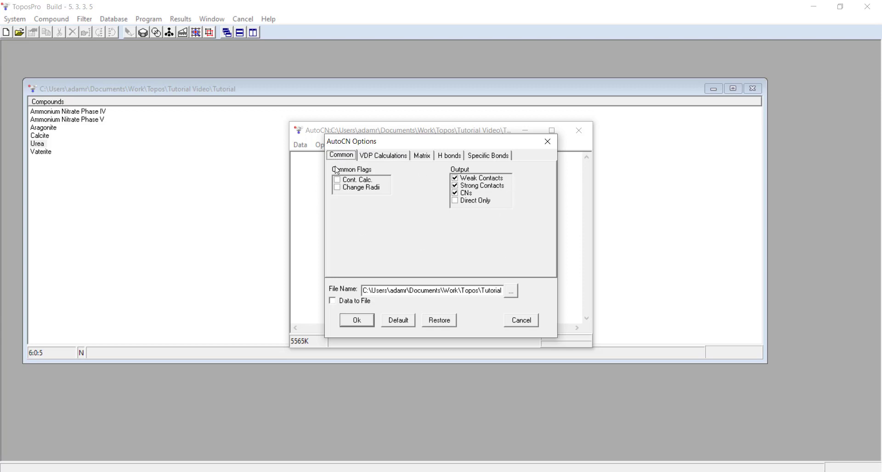
pyautogui.click(420, 158)
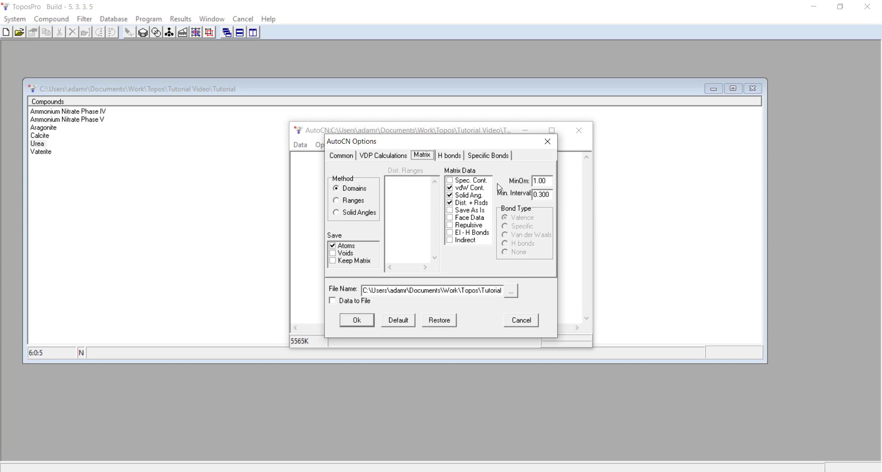
pyautogui.click(337, 189)
pyautogui.moveTo(389, 145); pyautogui.dragTo(429, 150)
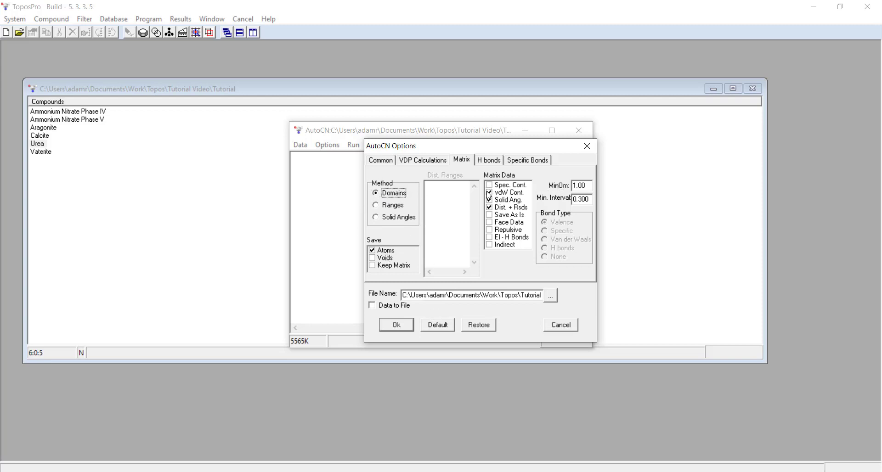
pyautogui.click(583, 185)
pyautogui.moveTo(588, 183); pyautogui.dragTo(570, 188)
pyautogui.moveTo(554, 147); pyautogui.dragTo(492, 164)
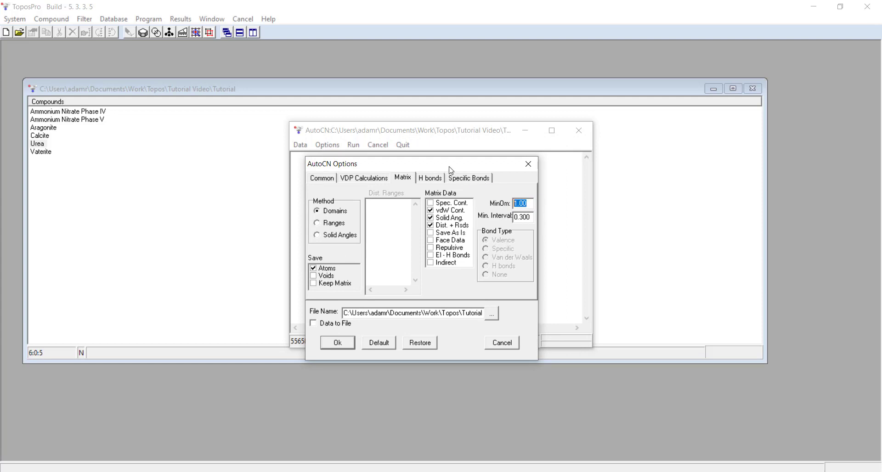
pyautogui.moveTo(452, 170); pyautogui.dragTo(529, 169)
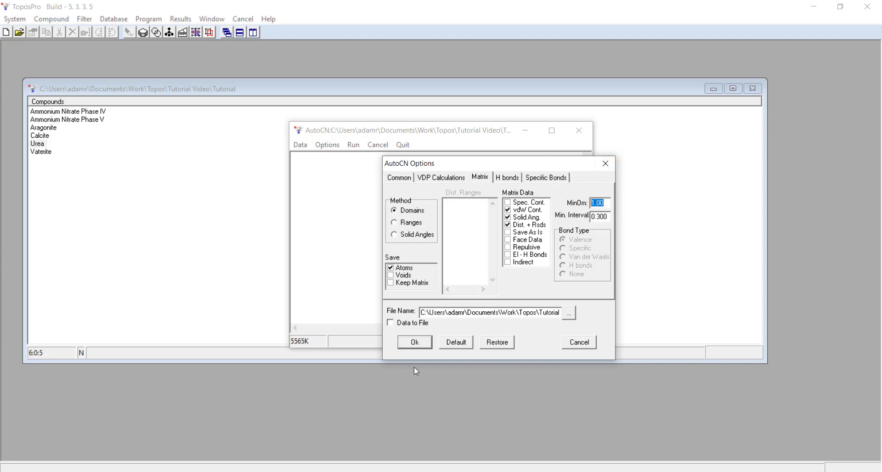
pyautogui.click(414, 342)
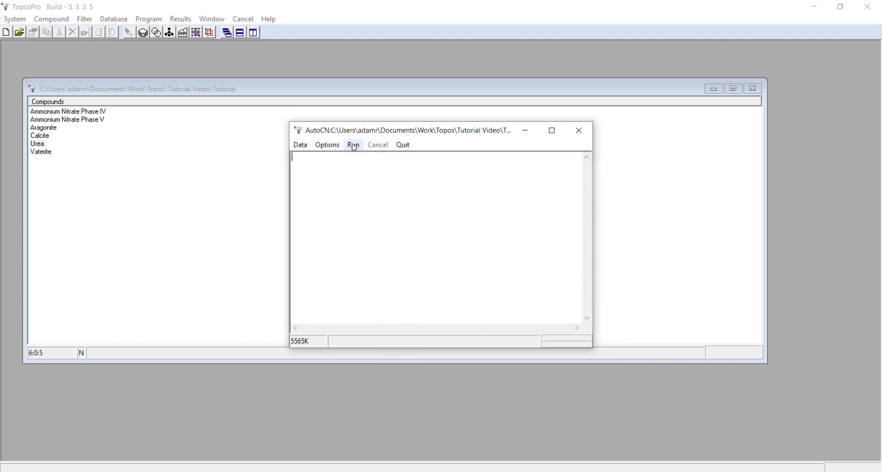
# - Run AutoCN, review the coordination numbers table for Urea, and close the AutoCN window
pyautogui.click(355, 147)
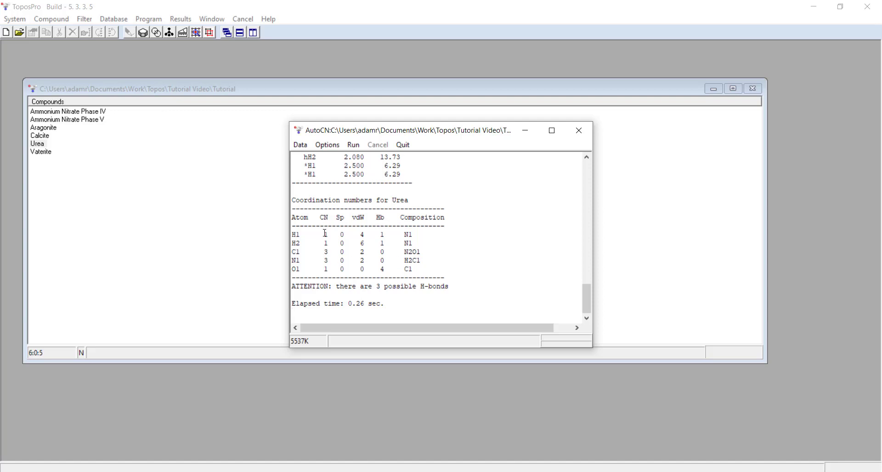
pyautogui.moveTo(295, 220); pyautogui.dragTo(413, 267)
pyautogui.click(413, 266)
pyautogui.click(578, 132)
pyautogui.click(401, 257)
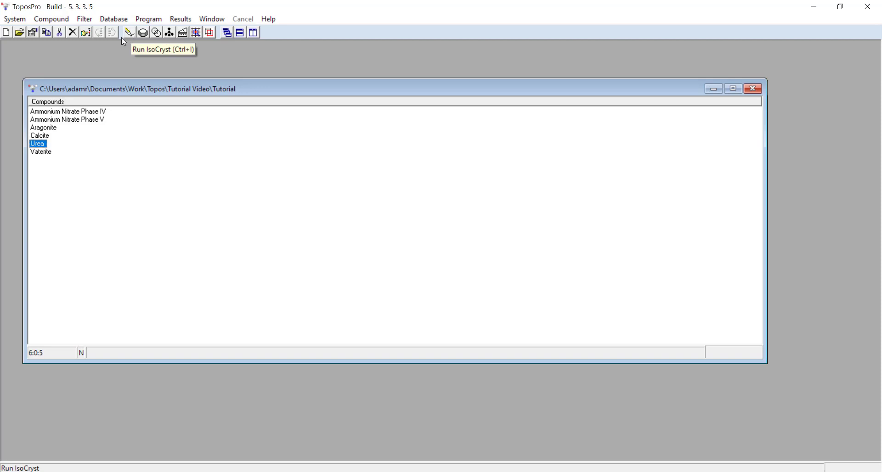
# - Open the Urea structure in IsoCryst, rotate it to examine the contacts, and close the viewer
pyautogui.hotkey('ctrl', 'i')
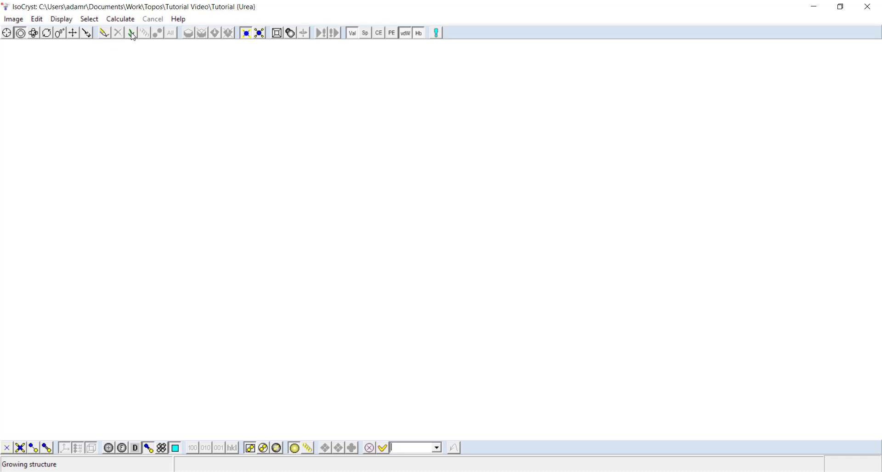
pyautogui.click(104, 33)
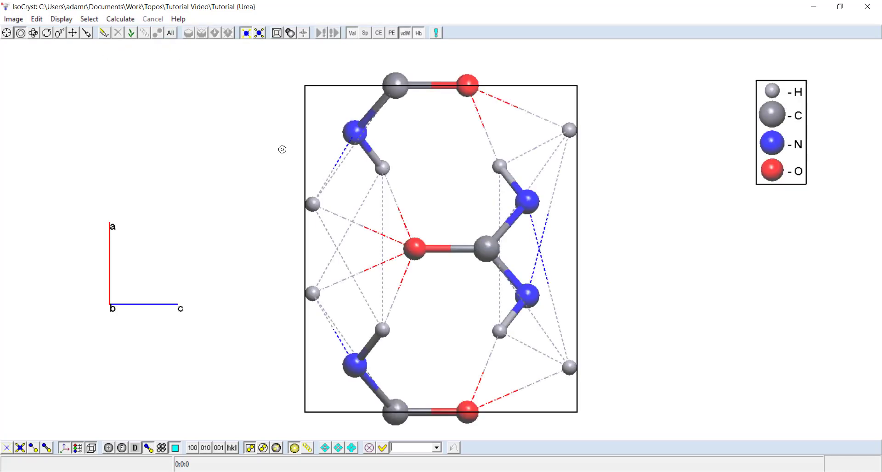
pyautogui.click(31, 34)
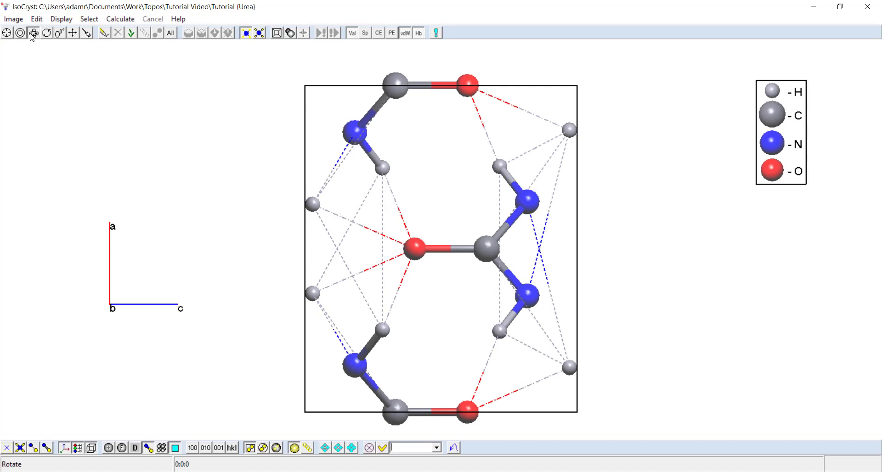
pyautogui.moveTo(65, 165); pyautogui.dragTo(82, 161)
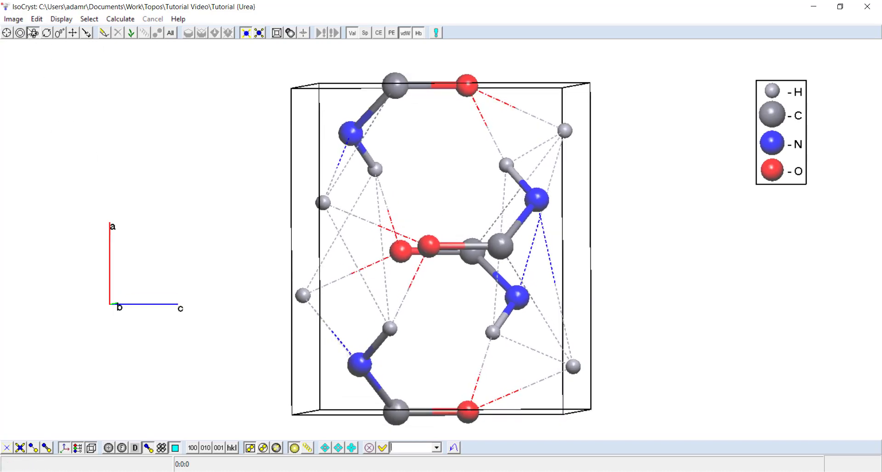
pyautogui.moveTo(416, 217); pyautogui.dragTo(391, 224)
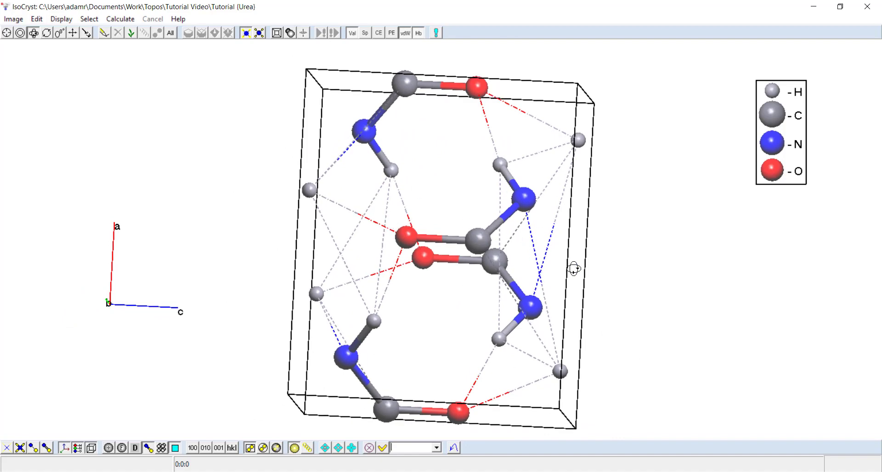
pyautogui.moveTo(574, 269); pyautogui.dragTo(448, 238)
pyautogui.moveTo(344, 321)
pyautogui.mouseDown()
pyautogui.moveTo(380, 305)
pyautogui.moveTo(340, 320)
pyautogui.mouseUp()
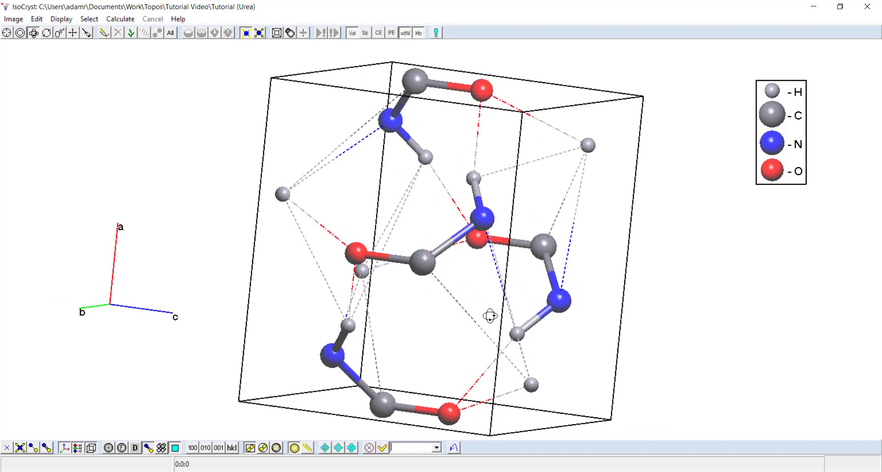
pyautogui.moveTo(489, 316); pyautogui.dragTo(482, 315)
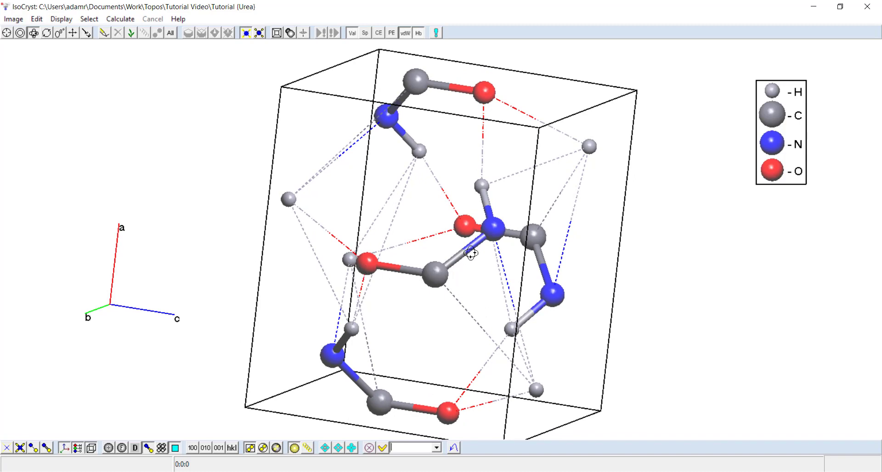
pyautogui.click(352, 34)
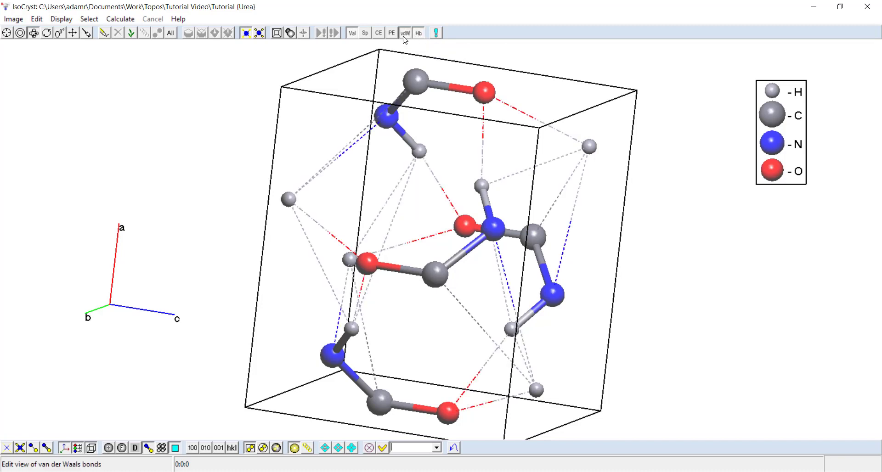
pyautogui.moveTo(419, 165); pyautogui.dragTo(648, 125)
pyautogui.click(866, 7)
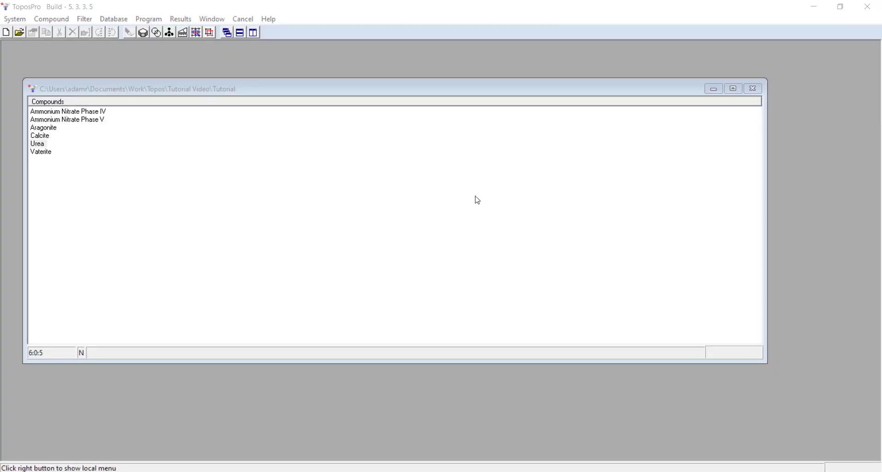
# - Open Urea's crystal data and expand all atom entries in its Adjacency Matrix
pyautogui.click(41, 145)
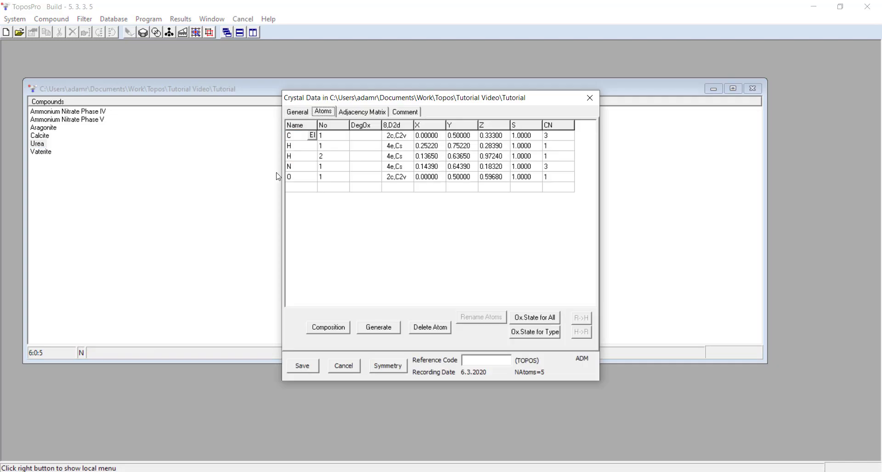
pyautogui.click(359, 114)
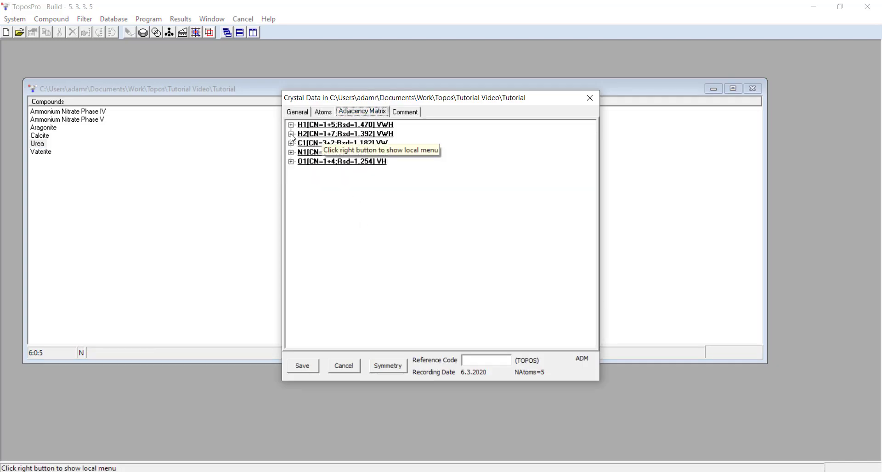
pyautogui.click(537, 183)
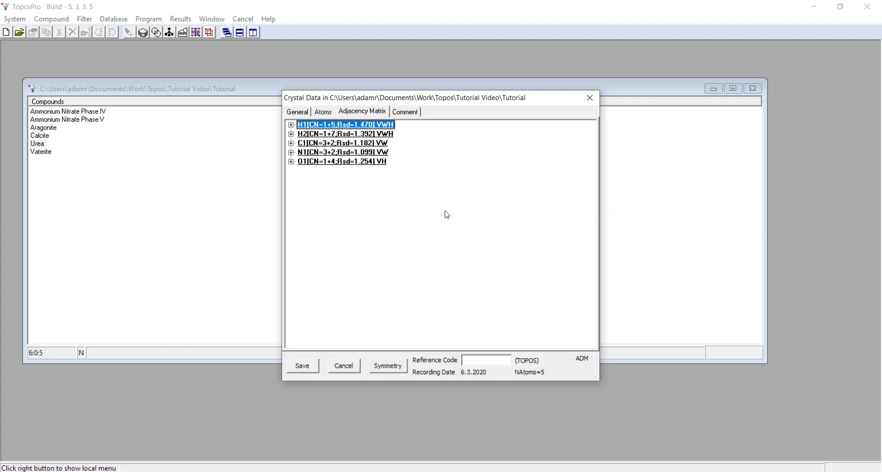
pyautogui.click(291, 124)
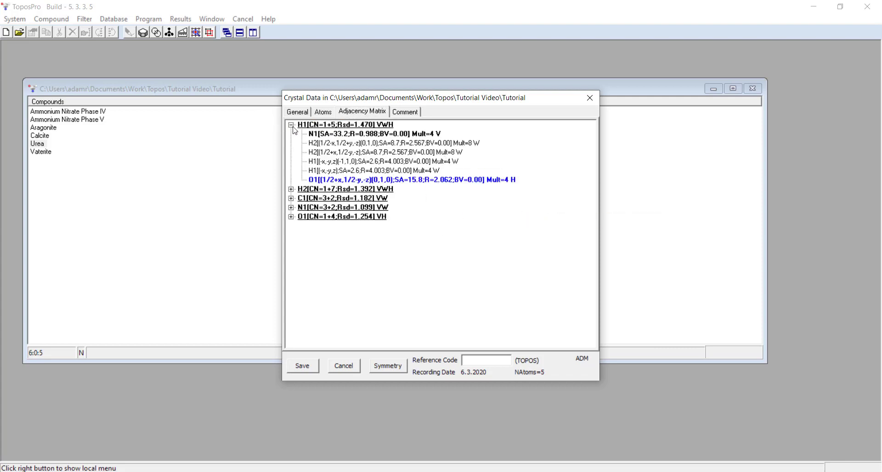
pyautogui.rightClick(313, 125)
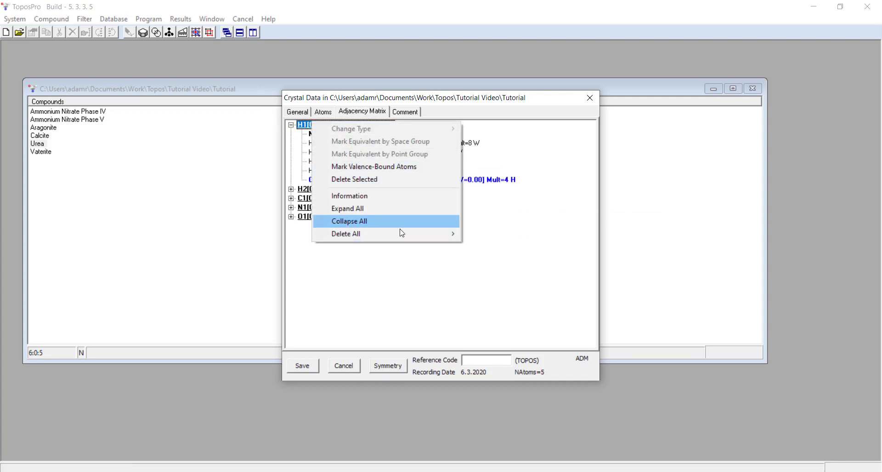
pyautogui.click(291, 125)
pyautogui.click(291, 125)
pyautogui.click(291, 125)
pyautogui.click(291, 134)
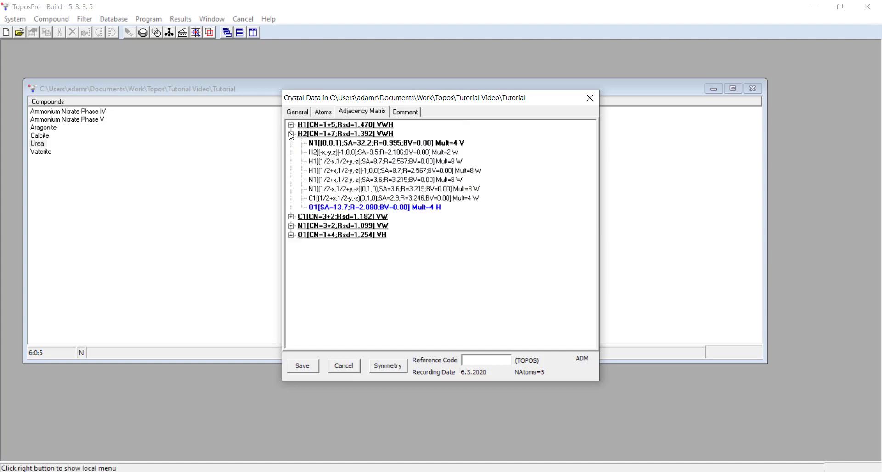
pyautogui.click(291, 125)
pyautogui.rightClick(303, 126)
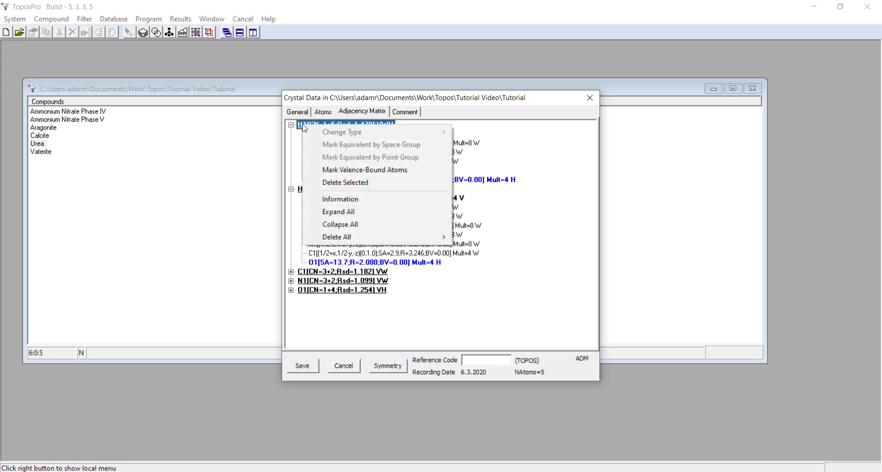
pyautogui.click(340, 211)
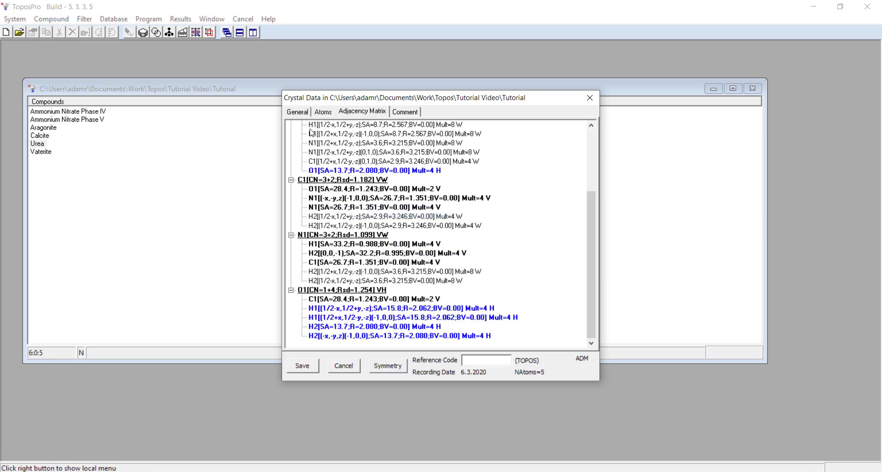
# - Mark the bonds equivalent to H1's N1 contact by space group, then by point group
pyautogui.scroll(2, 344, 183)
pyautogui.click(352, 133)
pyautogui.rightClick(352, 134)
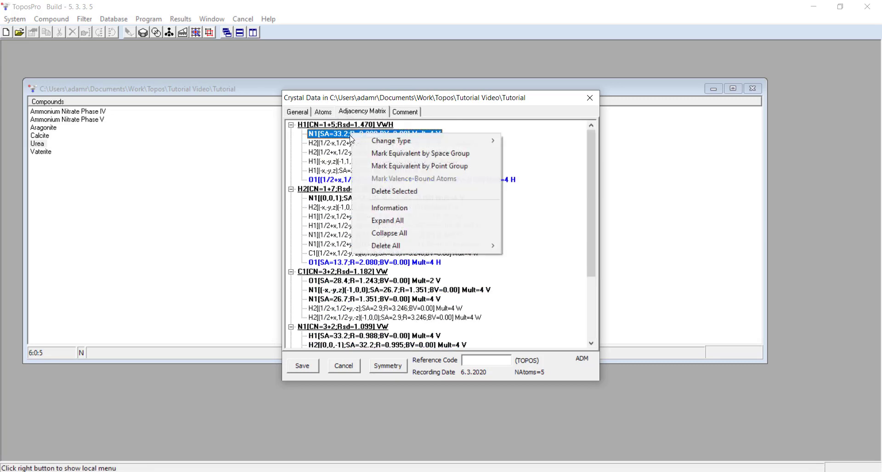
pyautogui.click(420, 154)
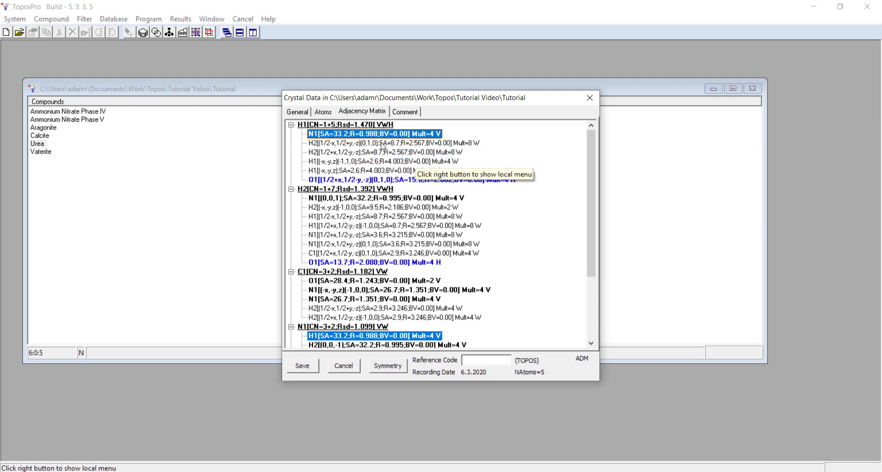
pyautogui.click(345, 138)
pyautogui.click(355, 170)
pyautogui.rightClick(359, 135)
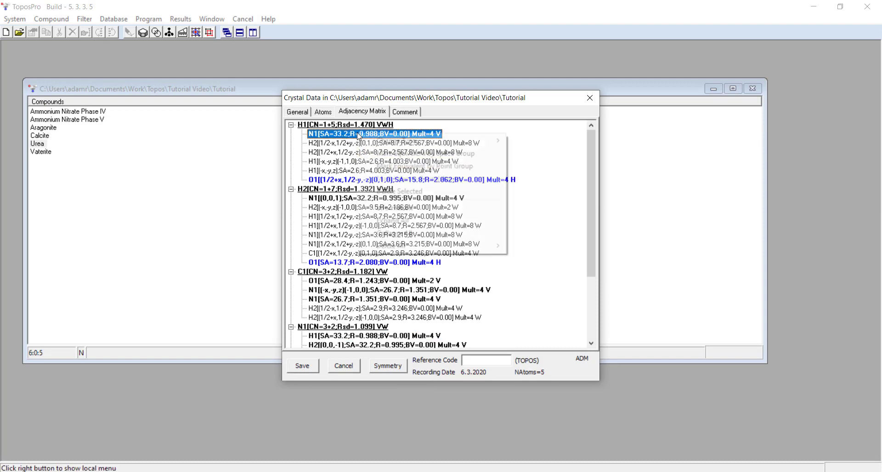
pyautogui.click(446, 166)
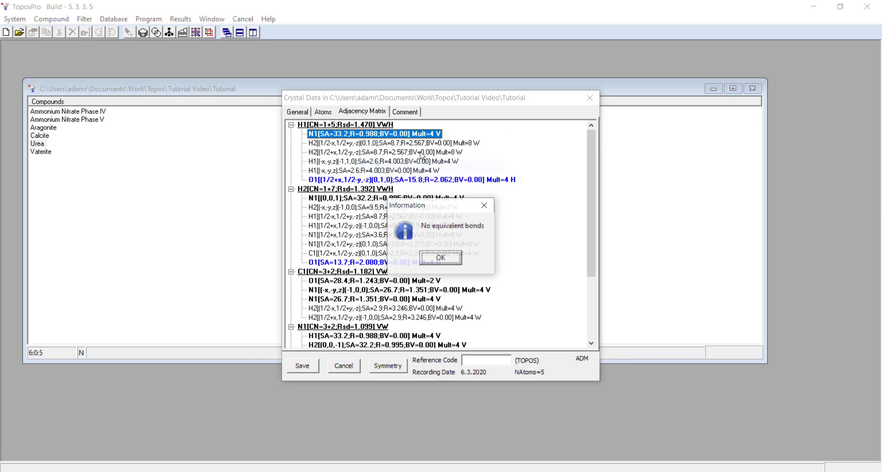
pyautogui.click(441, 258)
# - Select the individual contacts listed under H1 in the Adjacency Matrix to examine them
pyautogui.click(437, 171)
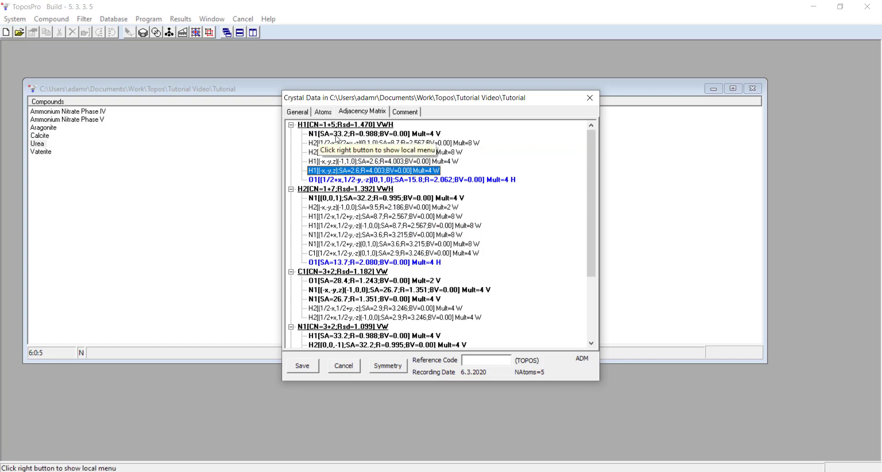
pyautogui.click(504, 139)
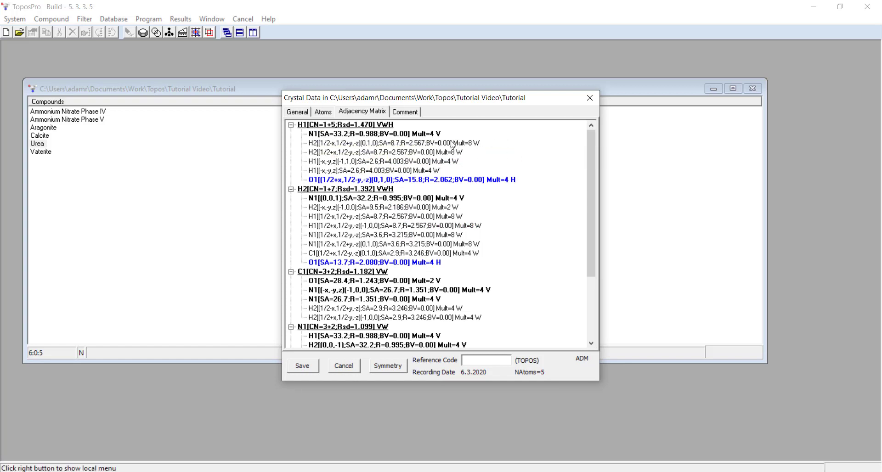
pyautogui.click(316, 135)
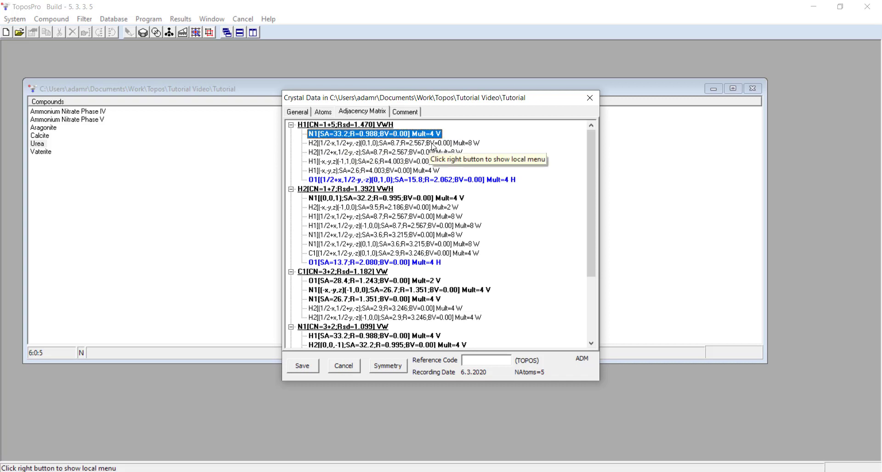
pyautogui.click(433, 144)
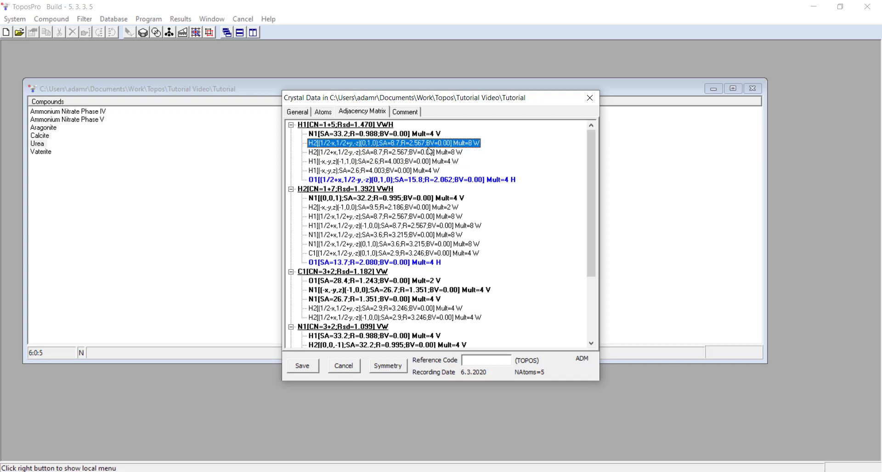
pyautogui.click(378, 180)
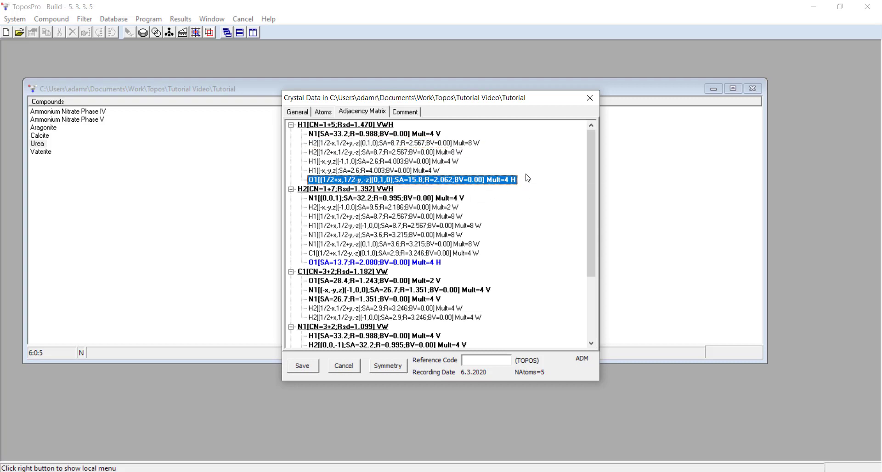
# - Review the remaining contacts in the Adjacency Matrix, including those of O1, and close the crystal data window
pyautogui.scroll(-3, 523, 189)
pyautogui.scroll(3, 497, 299)
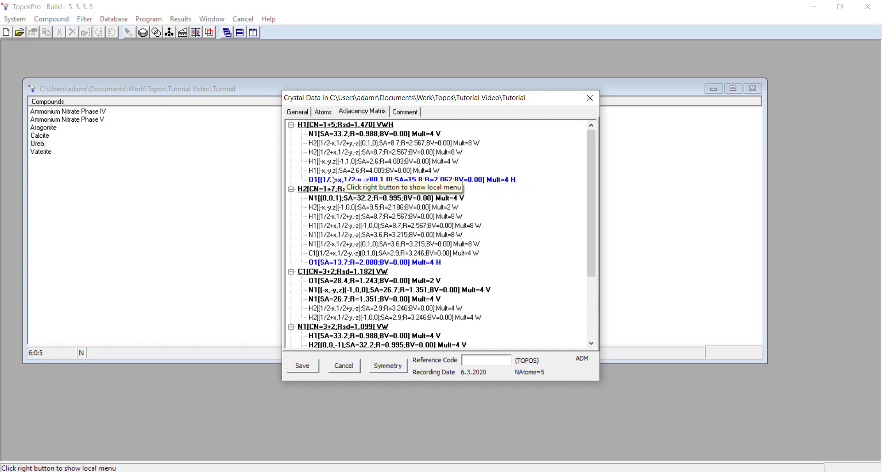
pyautogui.click(333, 180)
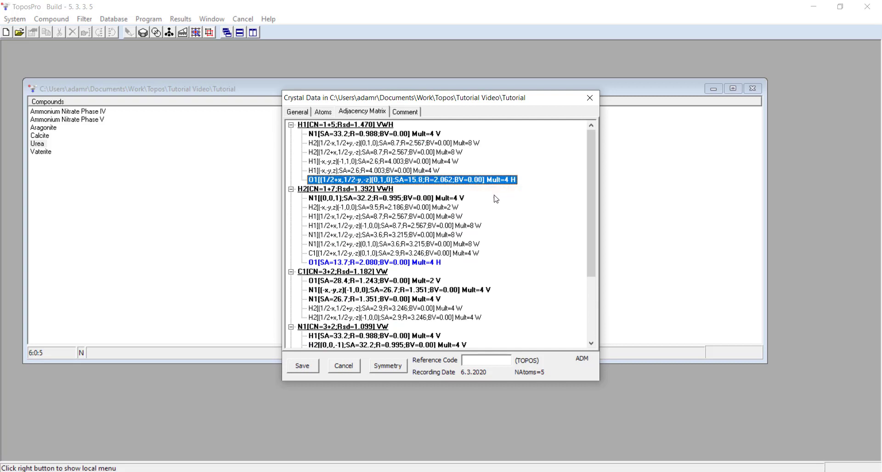
pyautogui.click(312, 171)
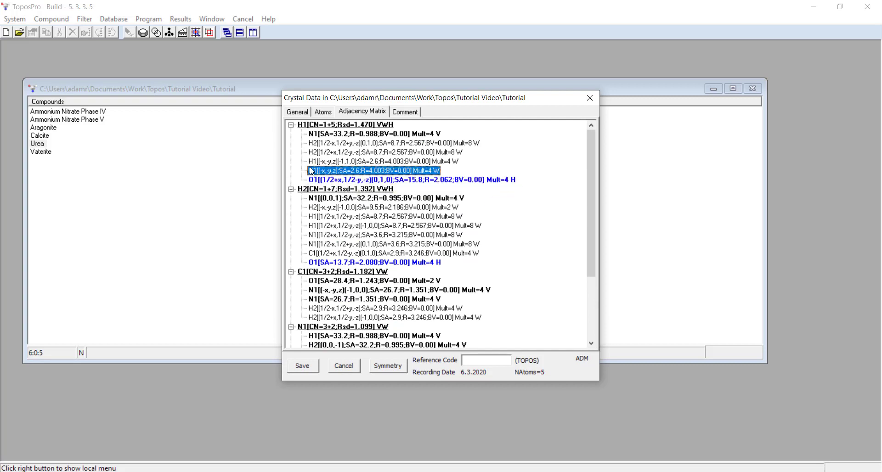
pyautogui.click(444, 173)
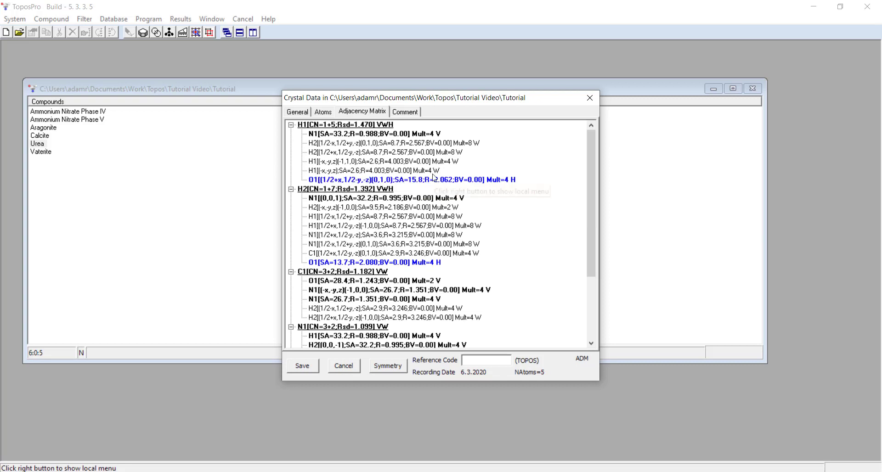
pyautogui.scroll(-4, 456, 202)
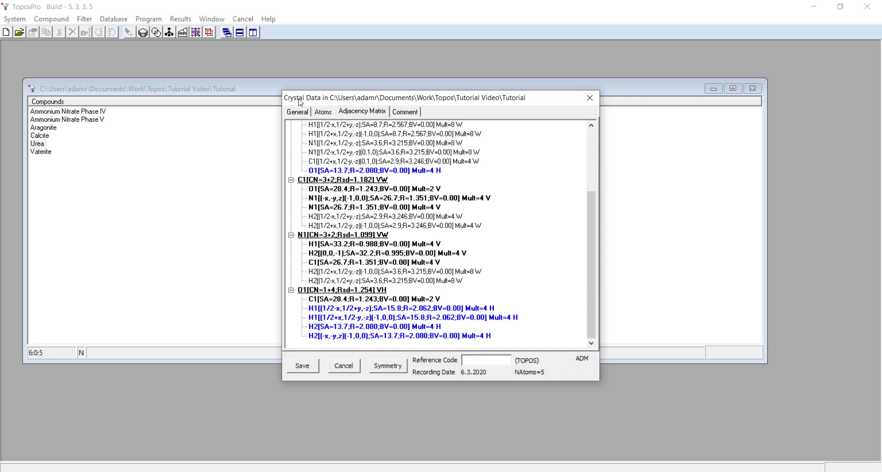
pyautogui.click(322, 112)
pyautogui.click(590, 98)
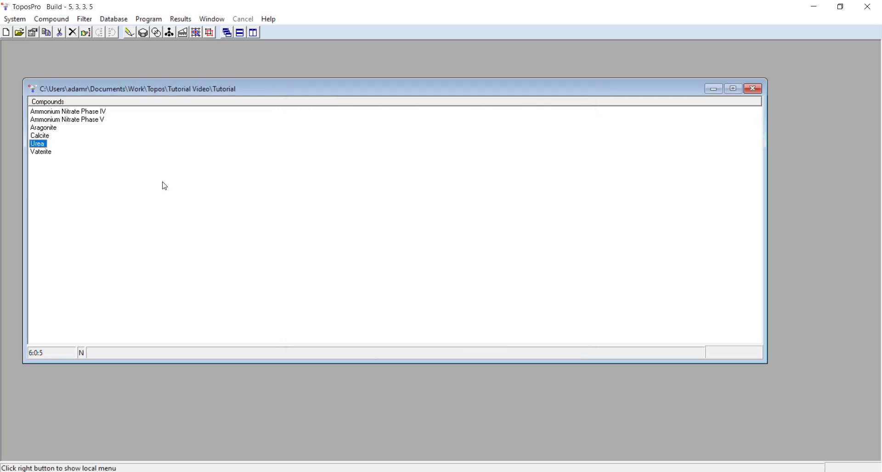
# - Open the ADS program for the database and check its Common and Topology options before accepting them
pyautogui.click(196, 33)
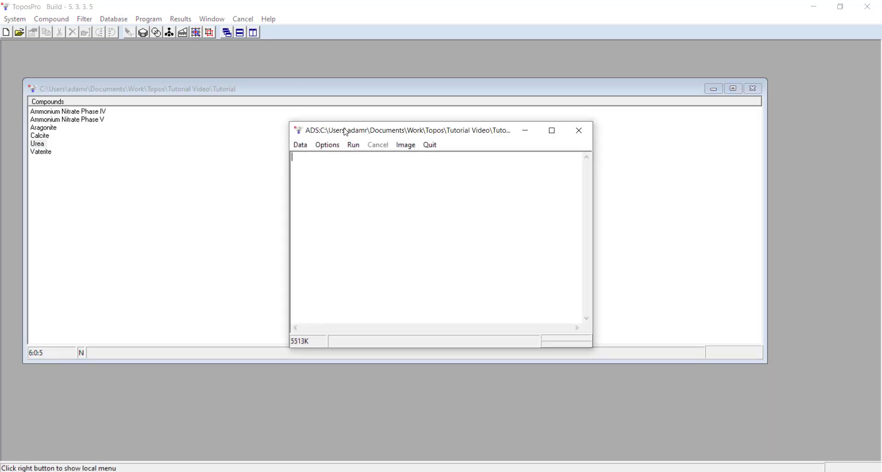
pyautogui.click(329, 146)
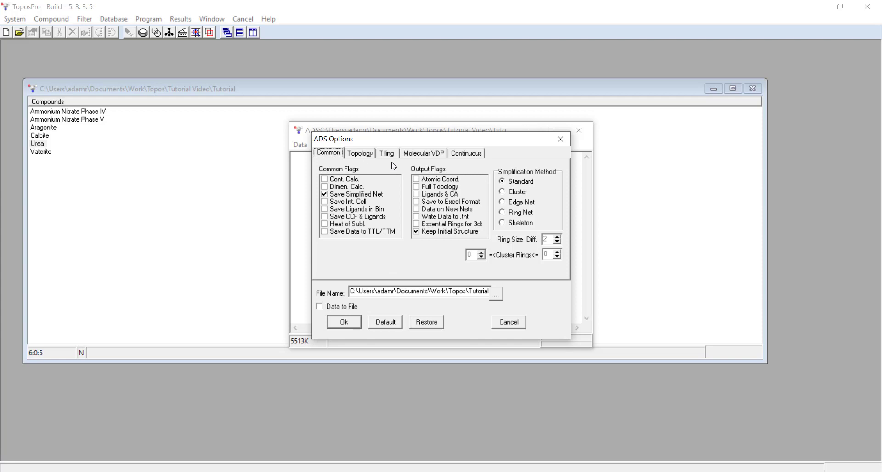
pyautogui.click(366, 155)
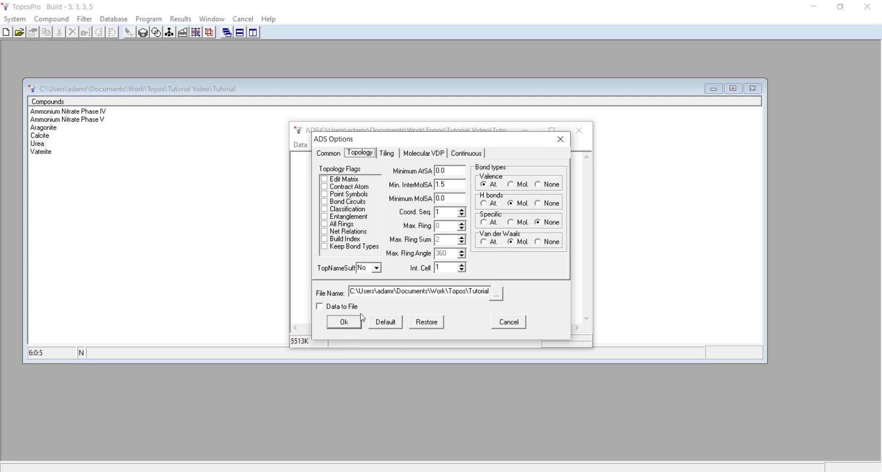
pyautogui.click(345, 322)
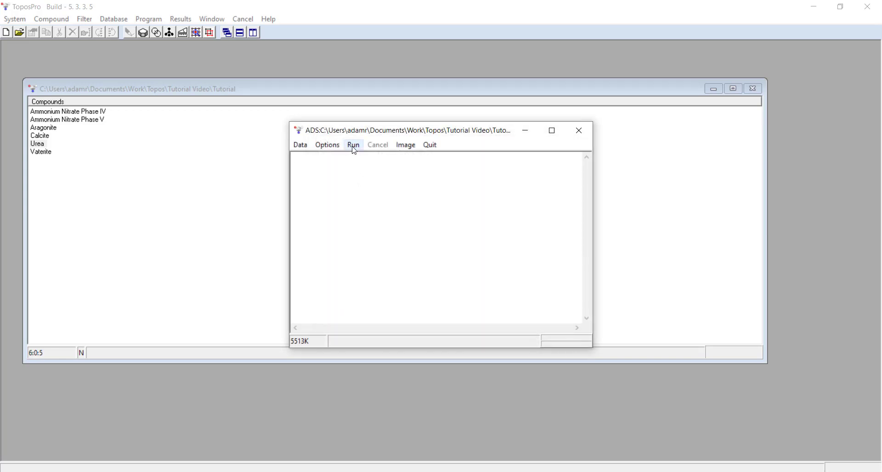
# - Run ADS, creating the Tutorial_c database, entering the user code and choosing Whole Molecule as central atoms
pyautogui.click(355, 150)
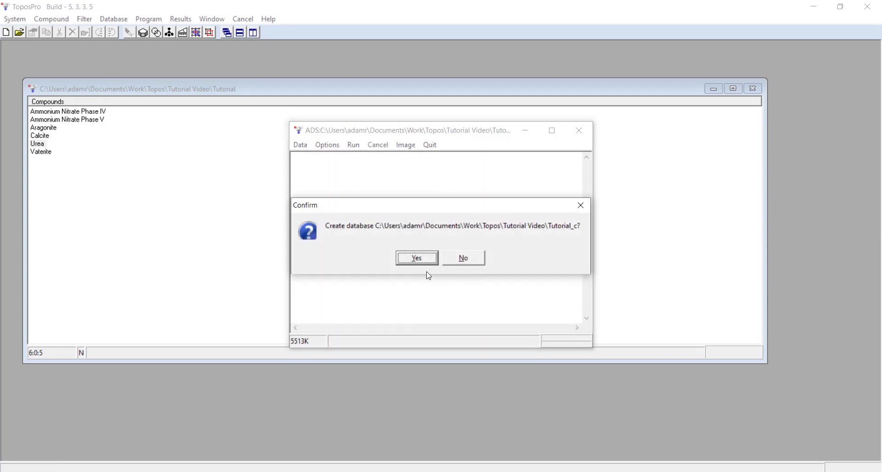
pyautogui.click(421, 258)
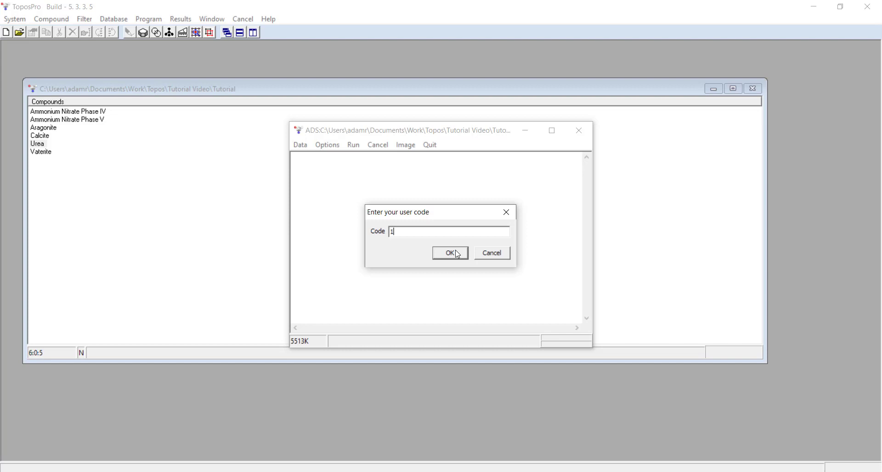
pyautogui.click(450, 254)
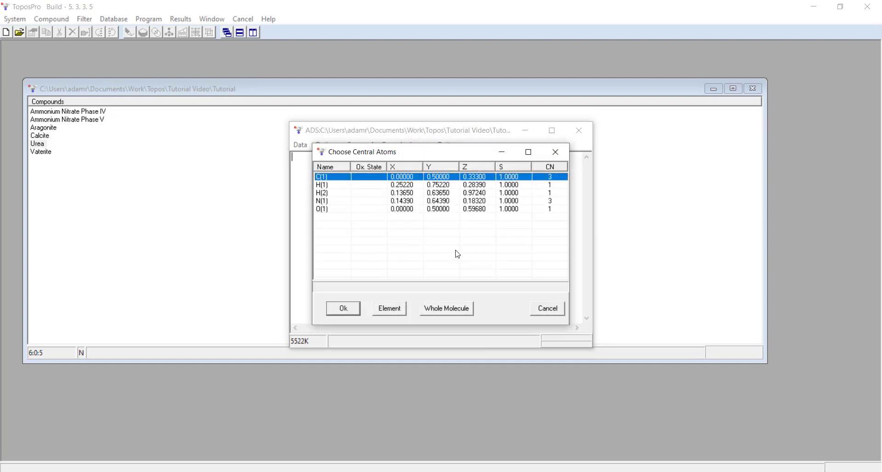
pyautogui.moveTo(403, 157); pyautogui.dragTo(405, 141)
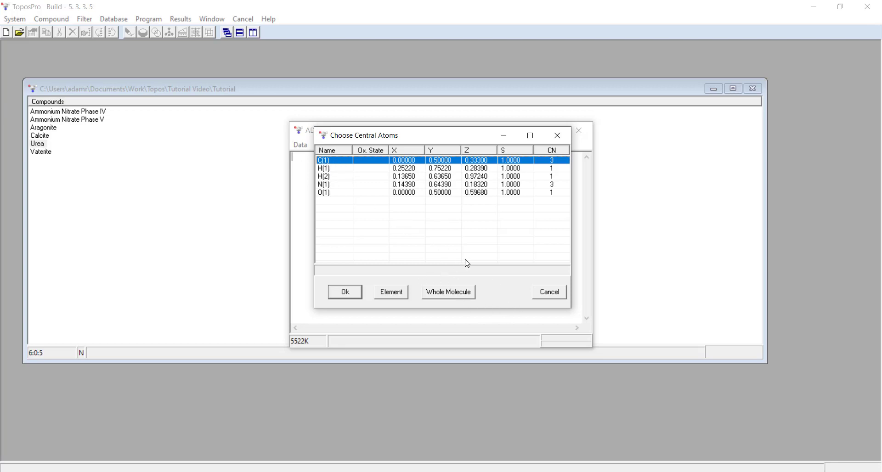
pyautogui.click(453, 295)
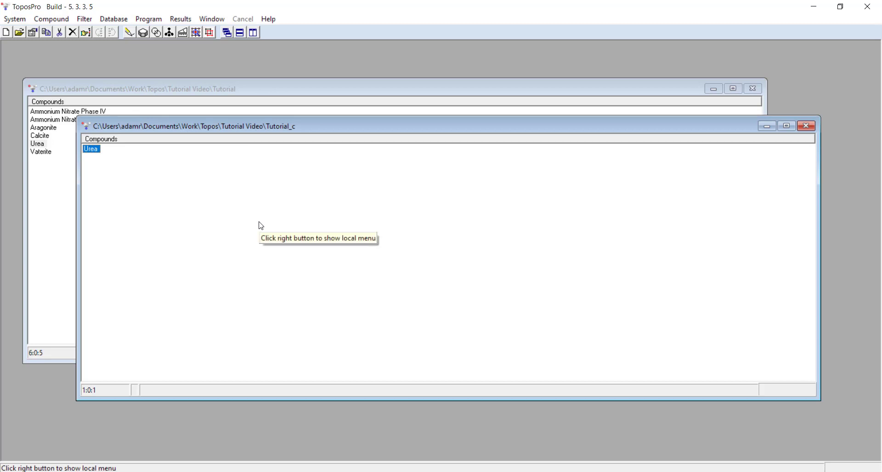
# - Open the simplified Urea net from Tutorial_c in IsoCryst, rotate it to inspect the molecular net, and close the viewer
pyautogui.hotkey('ctrl', 'i')
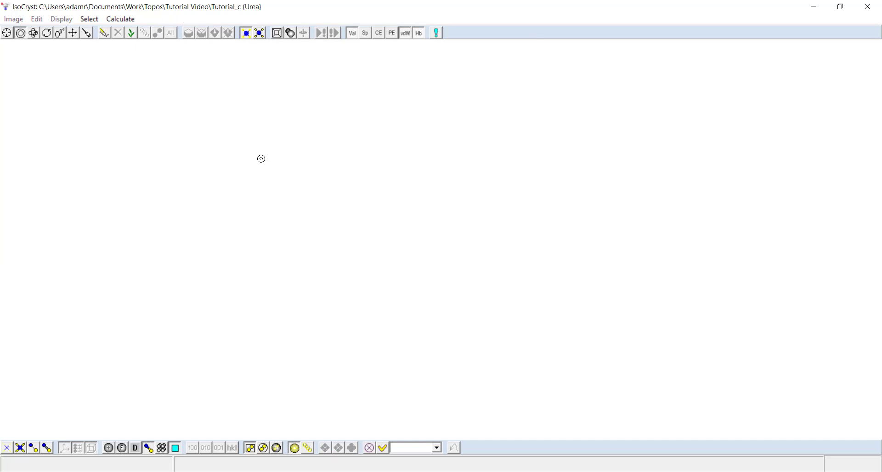
pyautogui.click(33, 32)
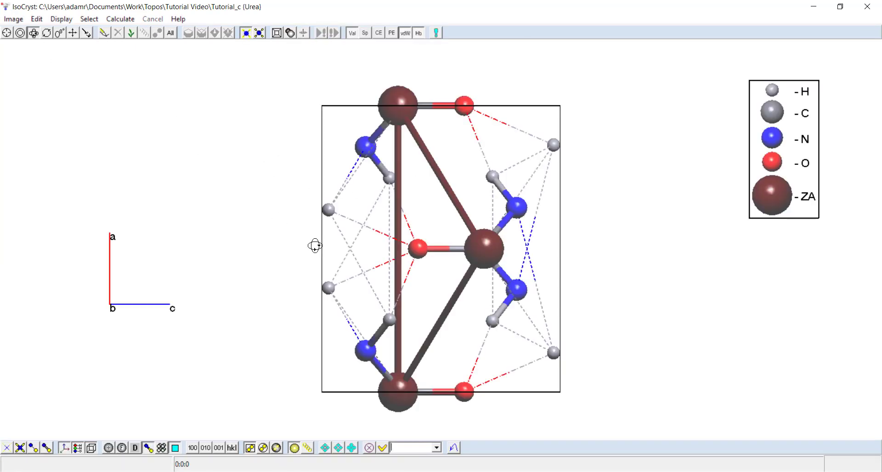
pyautogui.moveTo(315, 246); pyautogui.dragTo(505, 292)
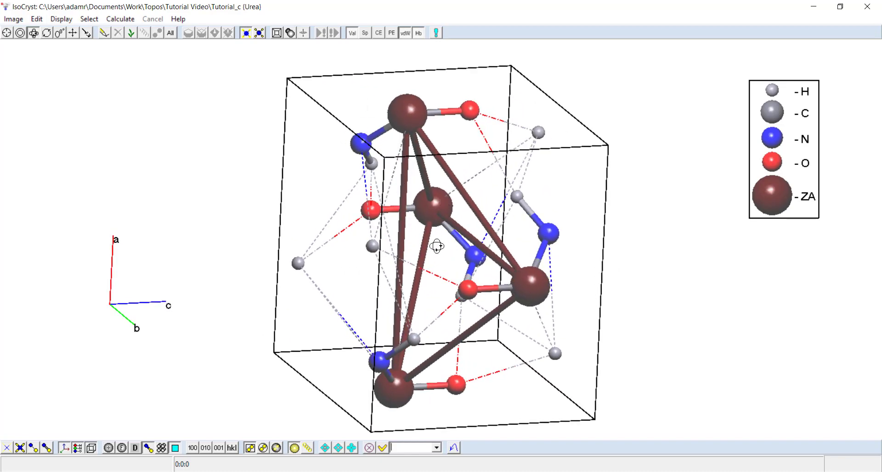
pyautogui.moveTo(439, 242); pyautogui.dragTo(558, 298)
pyautogui.moveTo(343, 236); pyautogui.dragTo(543, 283)
pyautogui.click(867, 6)
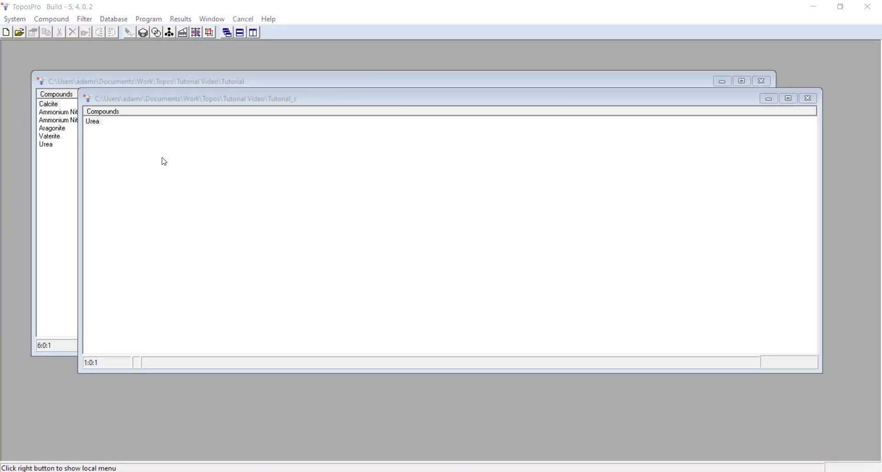
# - Open the Urea record of the Tutorial_c database in the text data viewer and enlarge the window
pyautogui.click(175, 98)
pyautogui.click(93, 125)
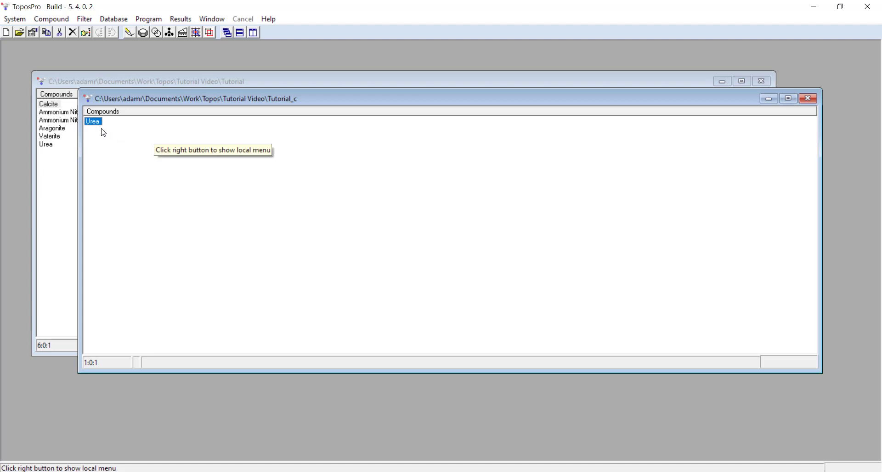
pyautogui.rightClick(91, 123)
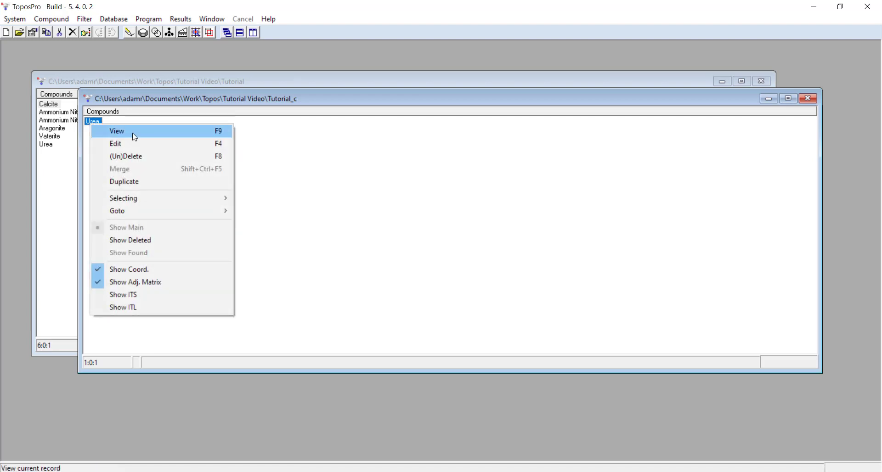
pyautogui.click(133, 134)
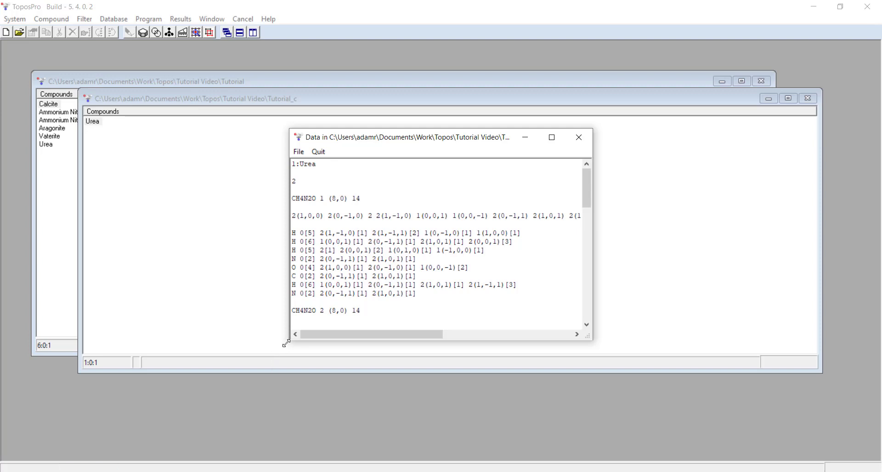
pyautogui.moveTo(291, 340); pyautogui.dragTo(133, 415)
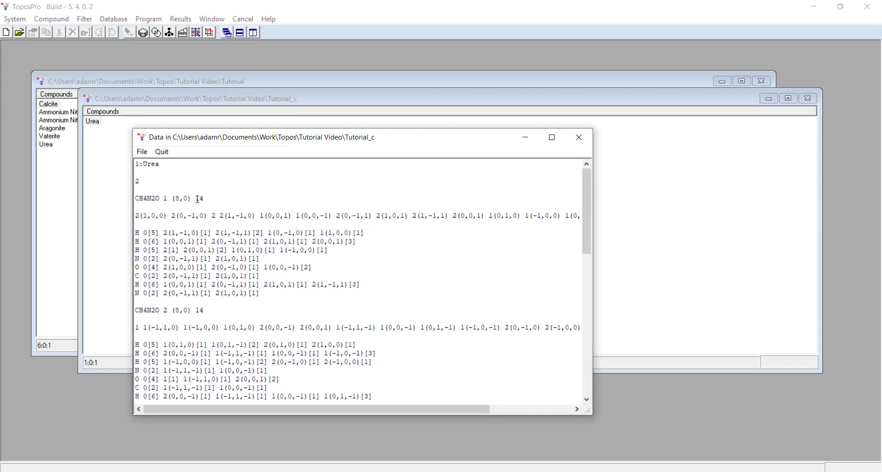
# - Highlight the formula and translation lines of the Urea record to examine them, then close the data viewer
pyautogui.moveTo(198, 199); pyautogui.dragTo(208, 198)
pyautogui.moveTo(135, 201); pyautogui.dragTo(162, 198)
pyautogui.moveTo(137, 312); pyautogui.dragTo(168, 309)
pyautogui.moveTo(137, 218); pyautogui.dragTo(488, 225)
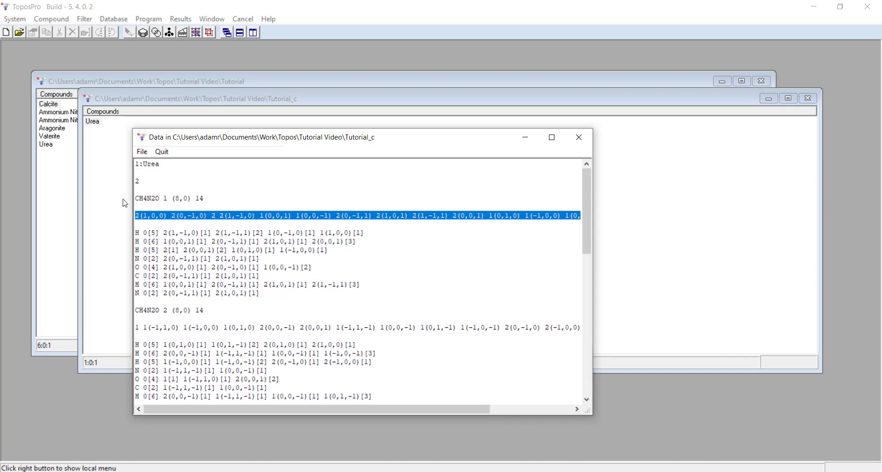
pyautogui.moveTo(137, 198); pyautogui.dragTo(221, 200)
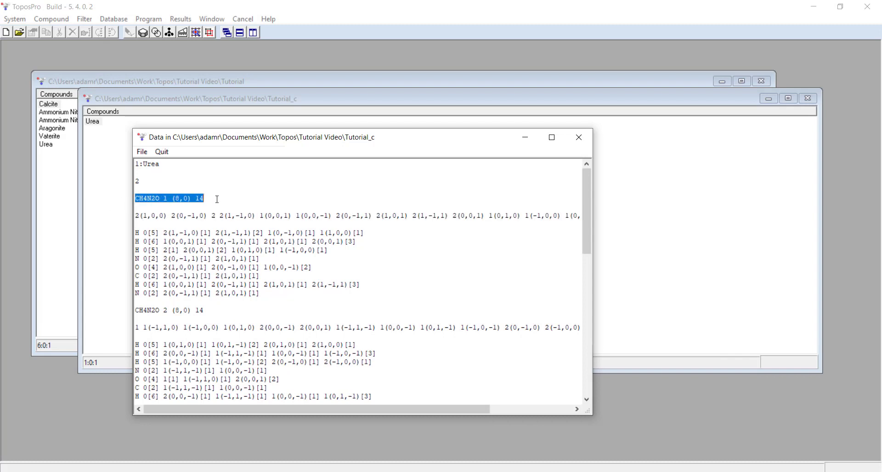
pyautogui.click(251, 208)
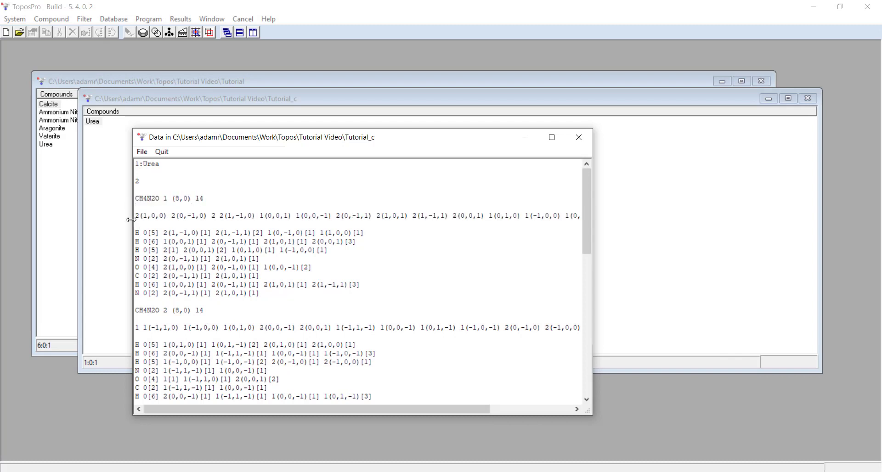
pyautogui.moveTo(137, 216); pyautogui.dragTo(232, 216)
pyautogui.click(202, 199)
pyautogui.doubleClick(202, 198)
pyautogui.click(209, 220)
pyautogui.scroll(-1, 211, 205)
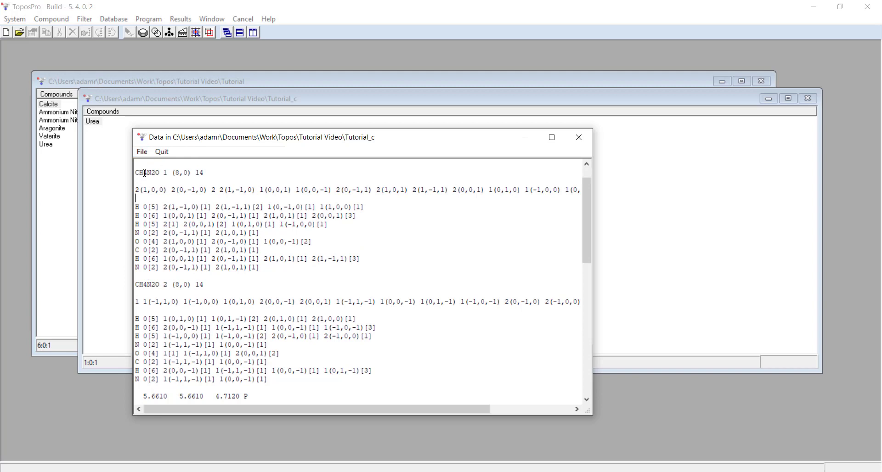
pyautogui.scroll(1, 197, 205)
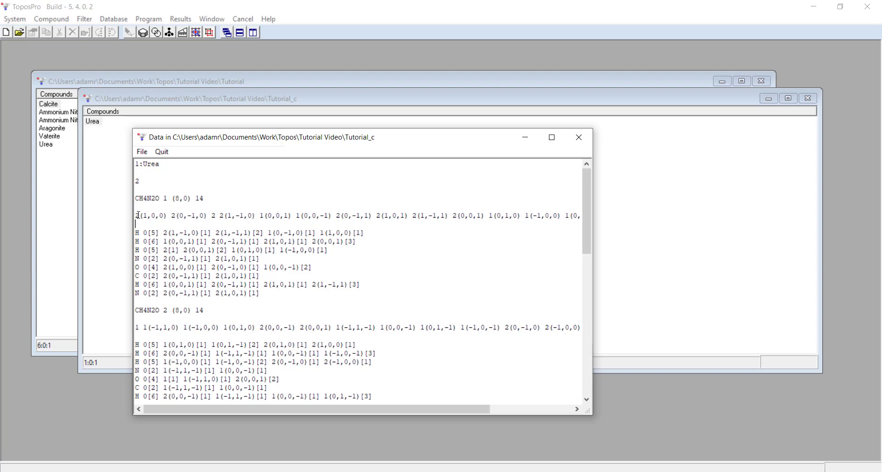
pyautogui.moveTo(136, 216); pyautogui.dragTo(481, 223)
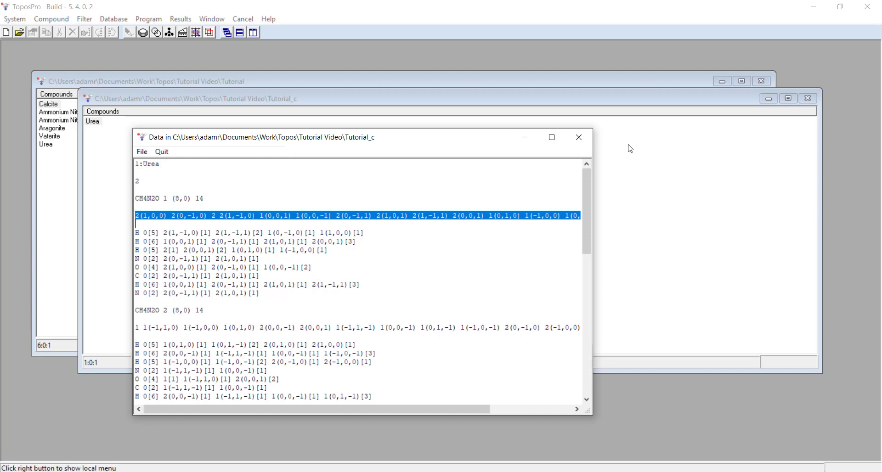
pyautogui.click(579, 138)
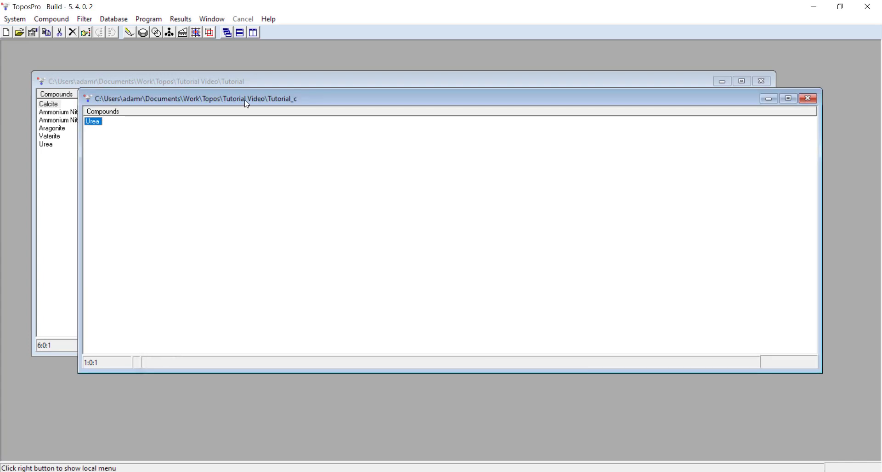
# - Export the Tutorial_c database as a Crystal Growth text file named Urea_14
pyautogui.click(124, 21)
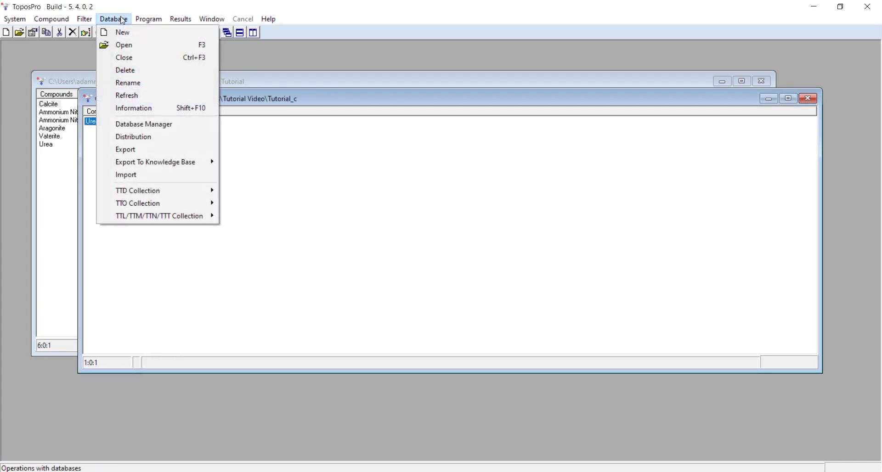
pyautogui.click(129, 150)
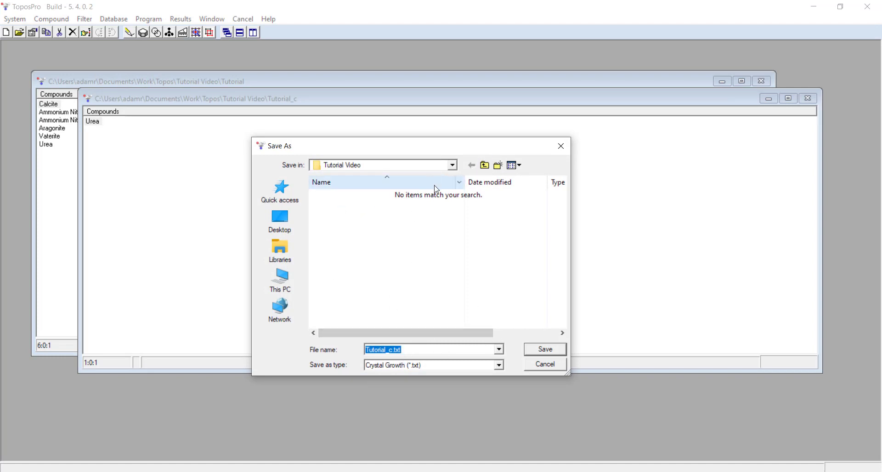
pyautogui.write('Urea')
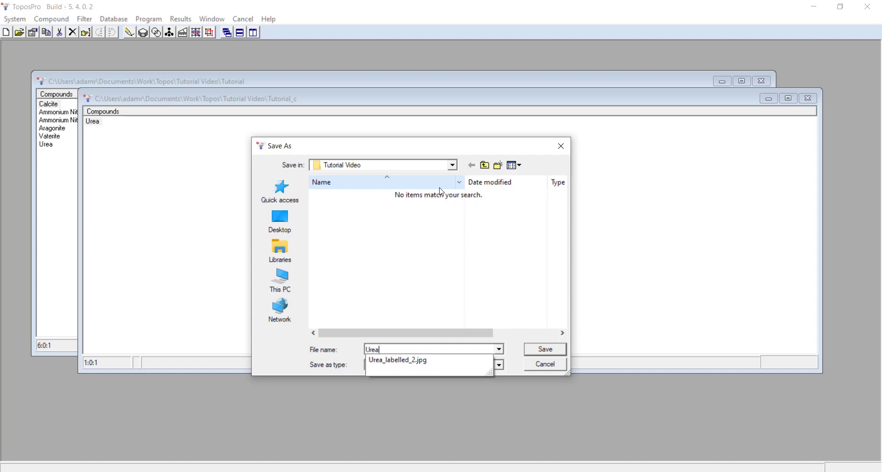
pyautogui.write('_1')
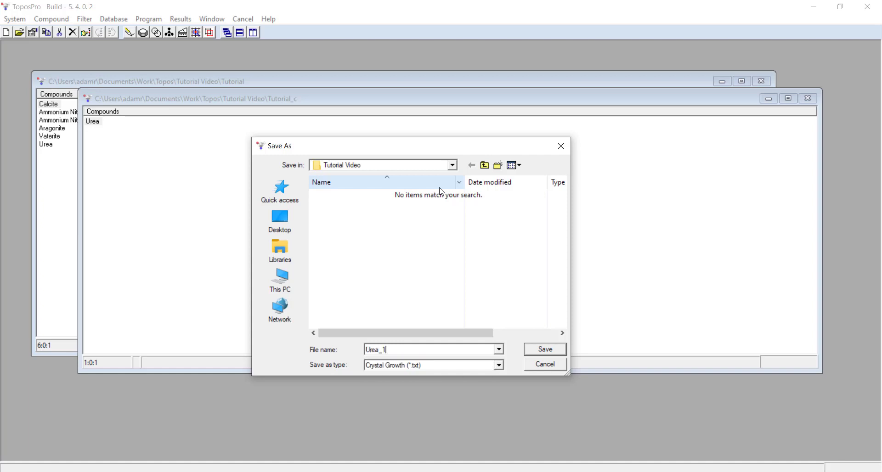
pyautogui.write('4')
pyautogui.press('Return')
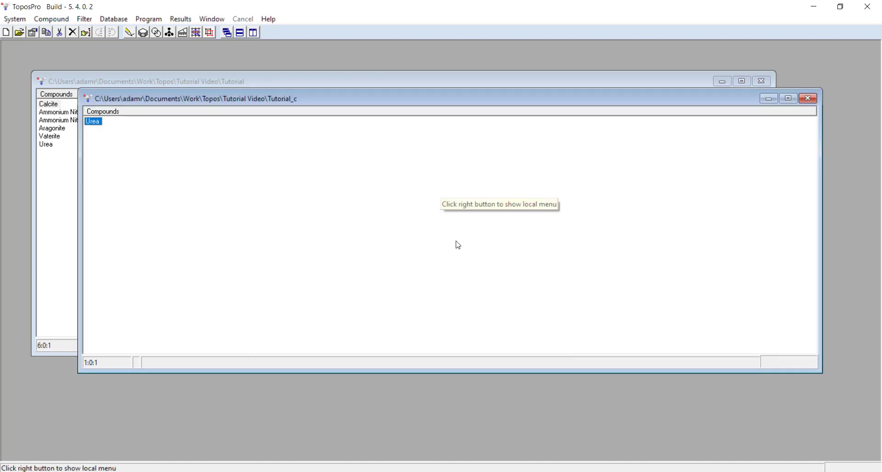
# - Switch to File Explorer and open Urea_14.txt and Urea_14_bonds.txt together in Notepad++
pyautogui.hotkey('alt', 'Tab')
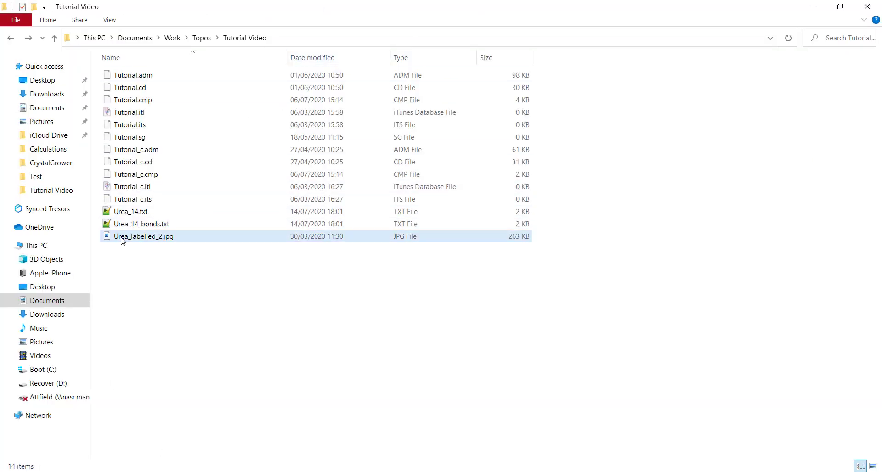
pyautogui.click(140, 225)
pyautogui.keyDown('ctrl'); pyautogui.click(137, 216); pyautogui.keyUp('ctrl')
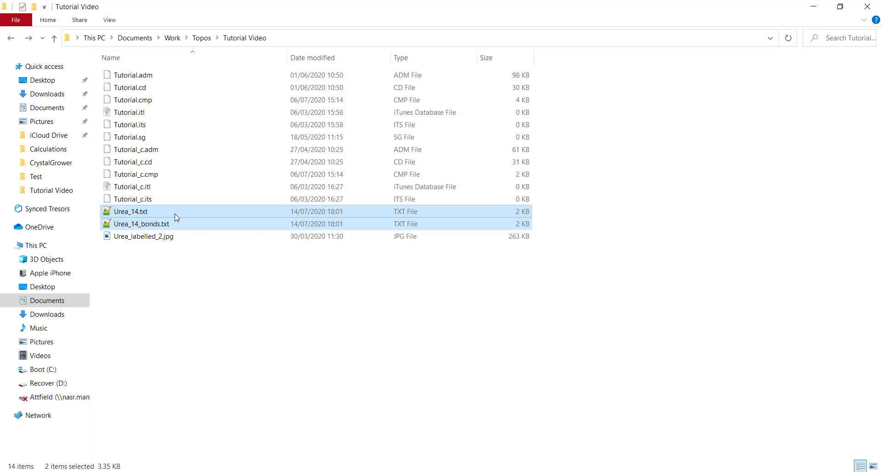
pyautogui.rightClick(146, 212)
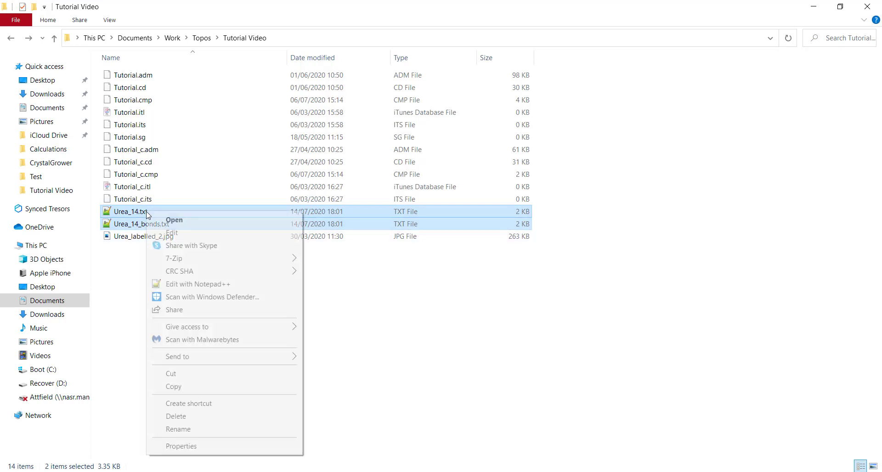
pyautogui.click(197, 284)
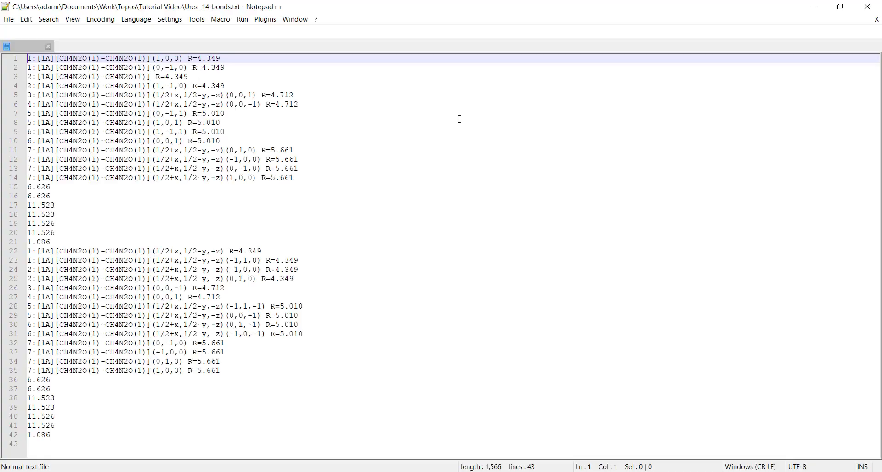
# - Move the Urea_14.txt tab to the other view so both files sit side by side
pyautogui.click(29, 48)
pyautogui.moveTo(23, 64); pyautogui.dragTo(46, 120)
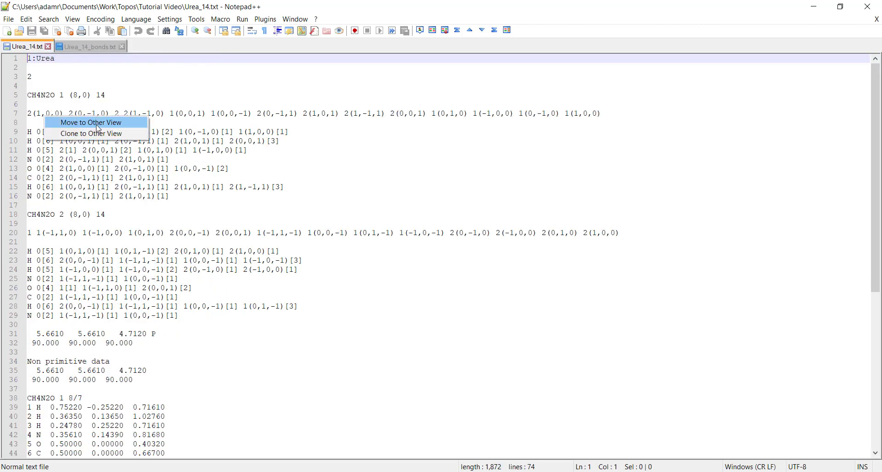
pyautogui.click(69, 121)
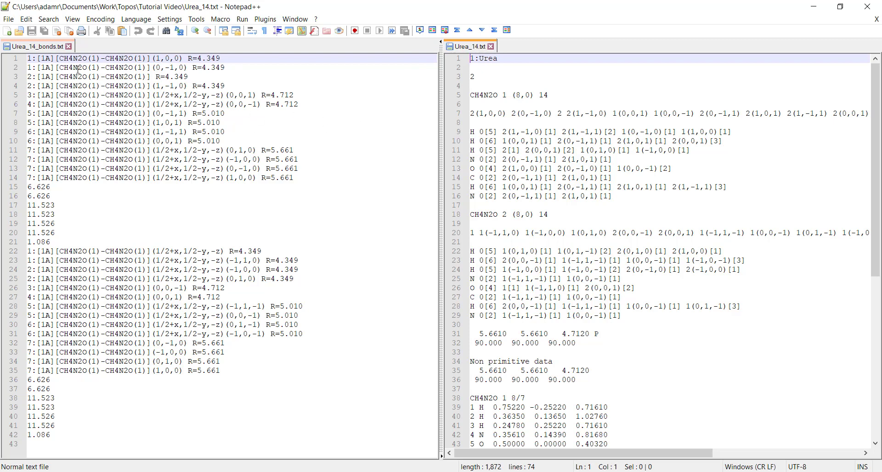
# - Compare the first contact lines of Urea_14_bonds.txt with the Urea entry, highlighting the 14 and the R=5.661 lines
pyautogui.moveTo(29, 62); pyautogui.dragTo(215, 85)
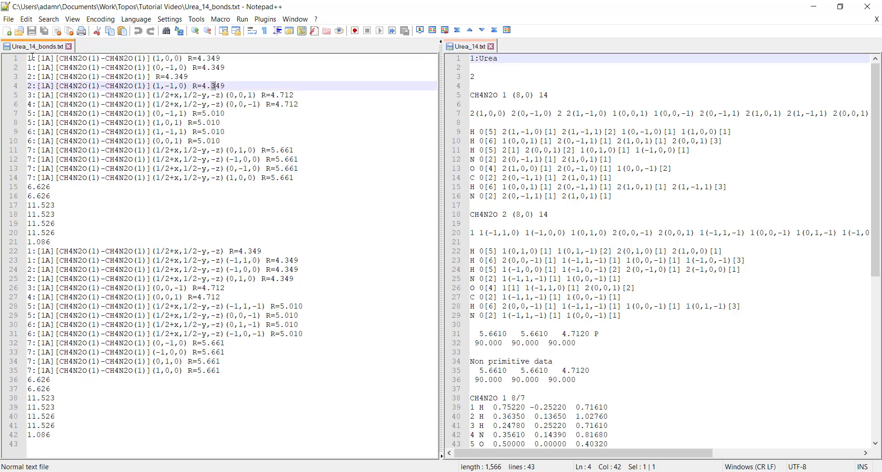
pyautogui.doubleClick(541, 94)
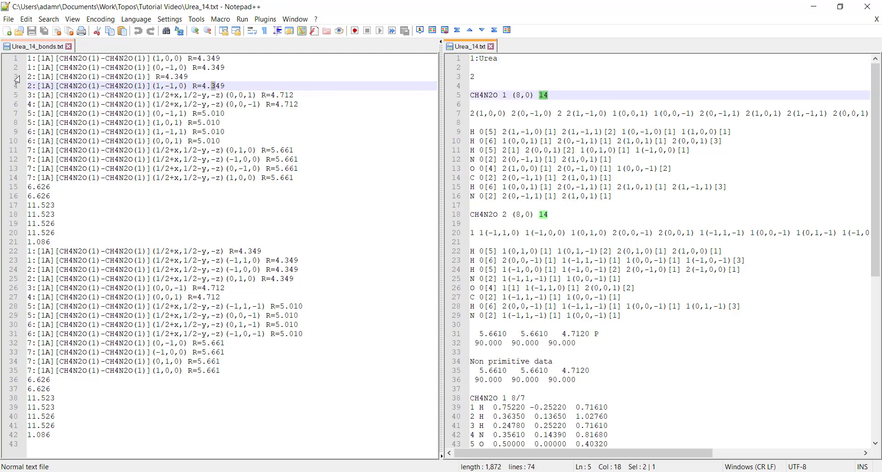
pyautogui.click(21, 177)
pyautogui.click(20, 168)
pyautogui.click(19, 159)
pyautogui.click(19, 149)
pyautogui.click(15, 141)
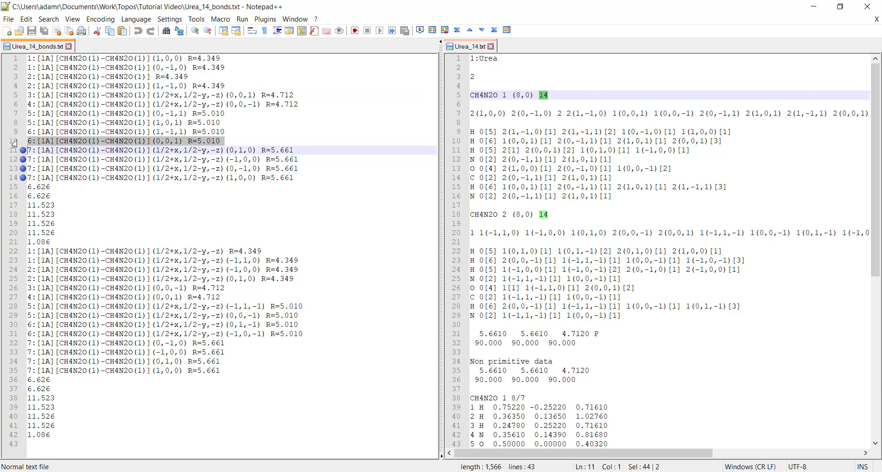
pyautogui.click(18, 148)
pyautogui.click(22, 150)
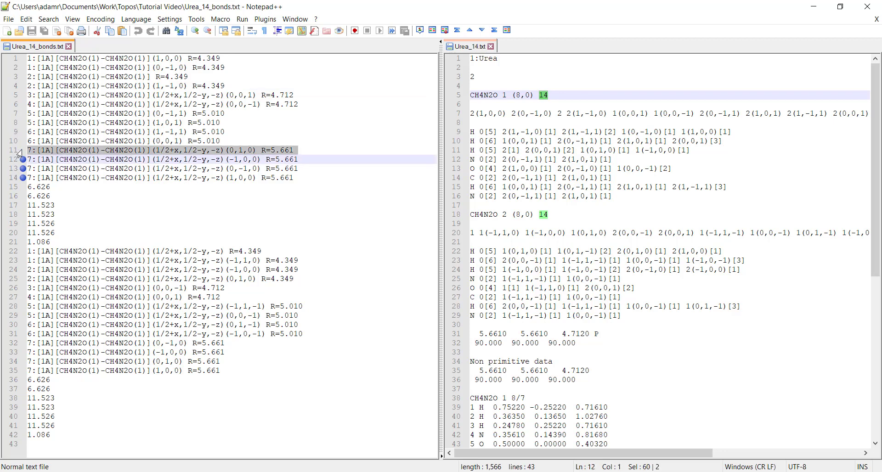
pyautogui.click(22, 160)
pyautogui.click(21, 168)
pyautogui.click(21, 177)
pyautogui.click(105, 177)
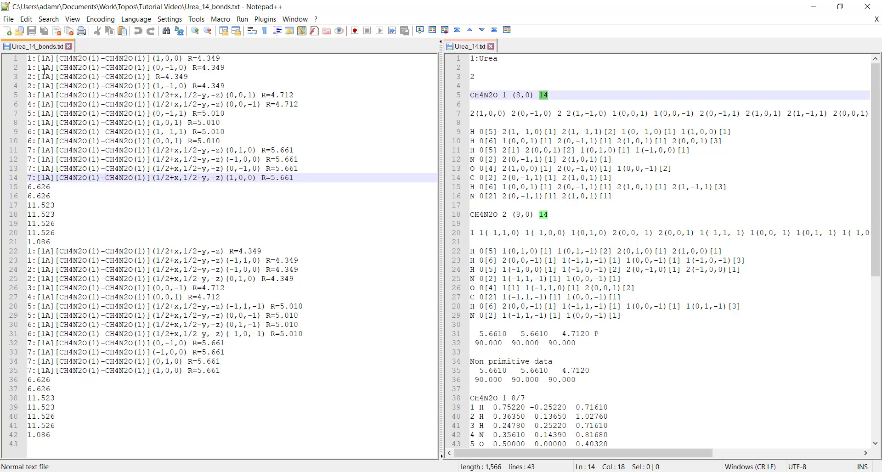
# - Step through contact lines 1 to 14 of the bonds file and select the four R=5.661 contacts
pyautogui.click(28, 58)
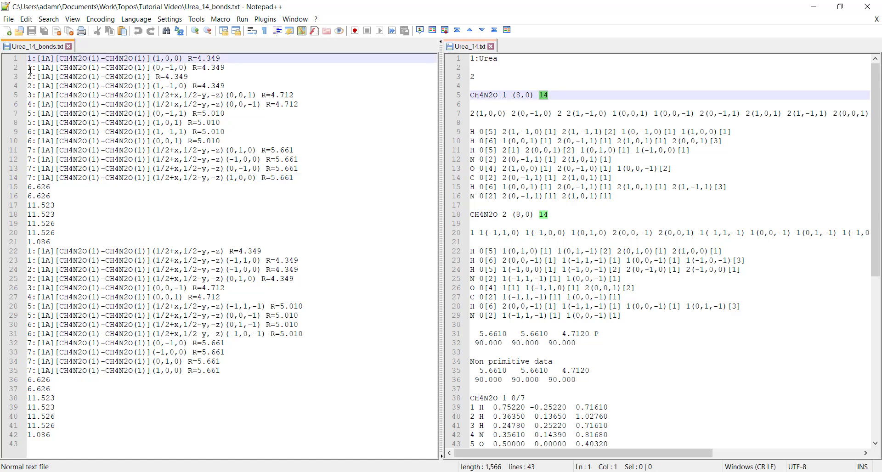
pyautogui.click(32, 68)
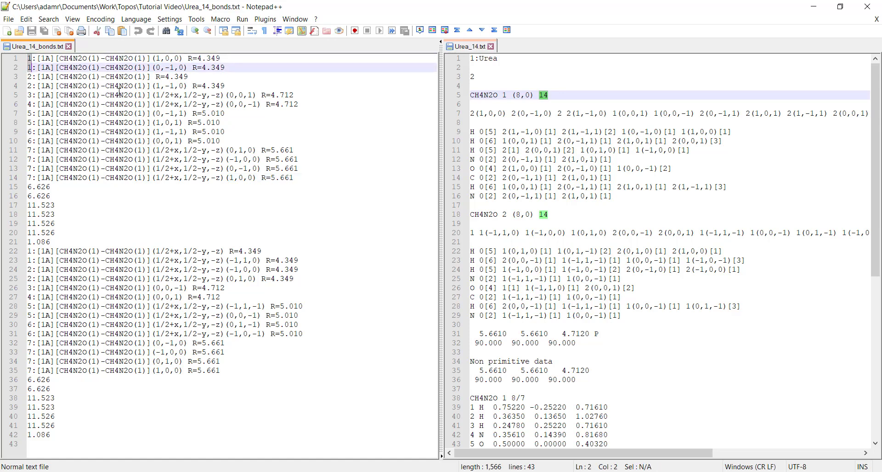
pyautogui.click(29, 77)
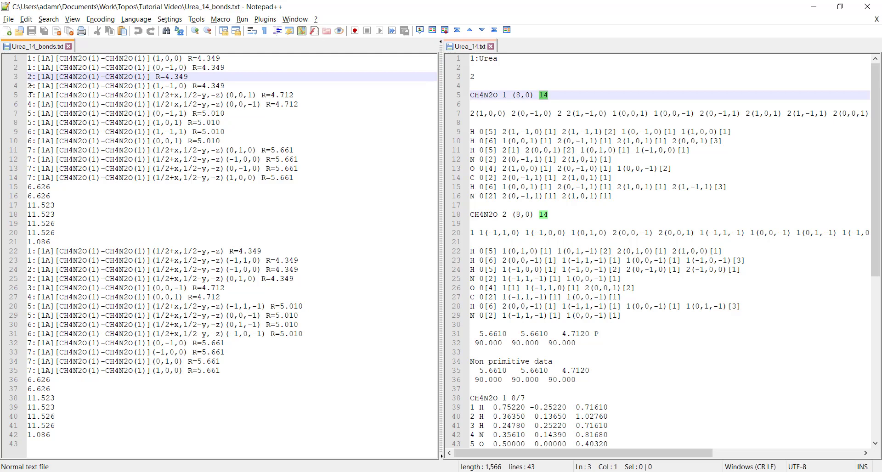
pyautogui.click(34, 96)
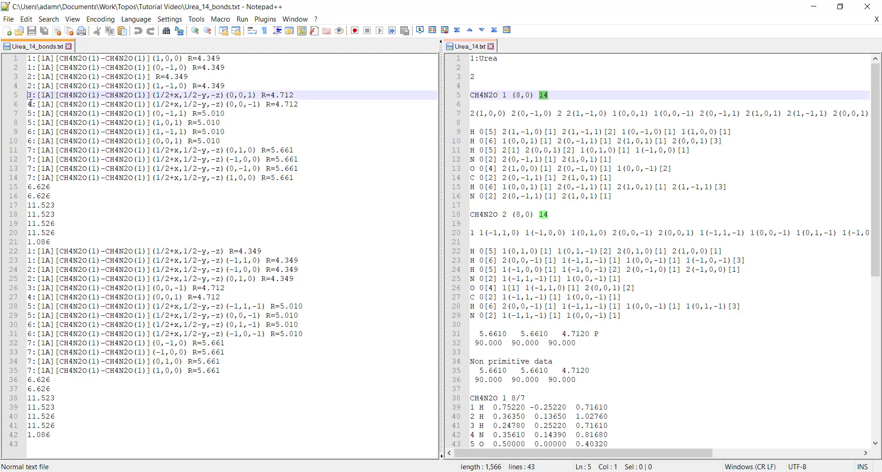
pyautogui.click(31, 104)
pyautogui.moveTo(29, 113); pyautogui.dragTo(31, 123)
pyautogui.click(28, 133)
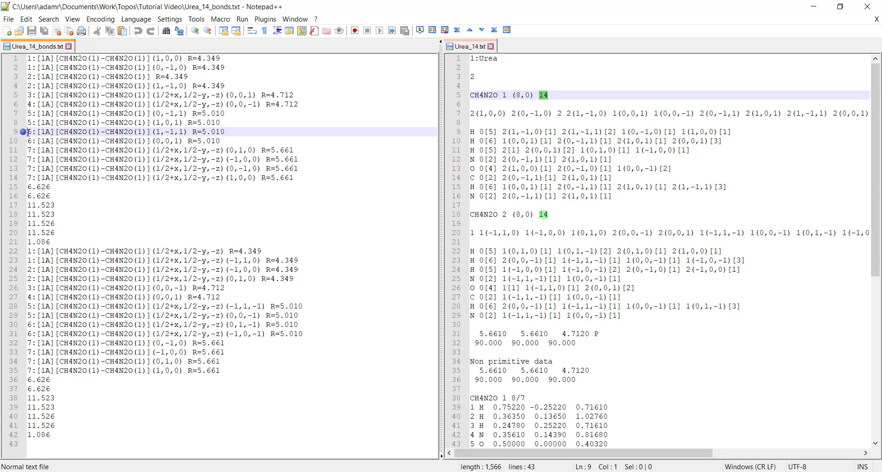
pyautogui.click(32, 141)
pyautogui.click(29, 151)
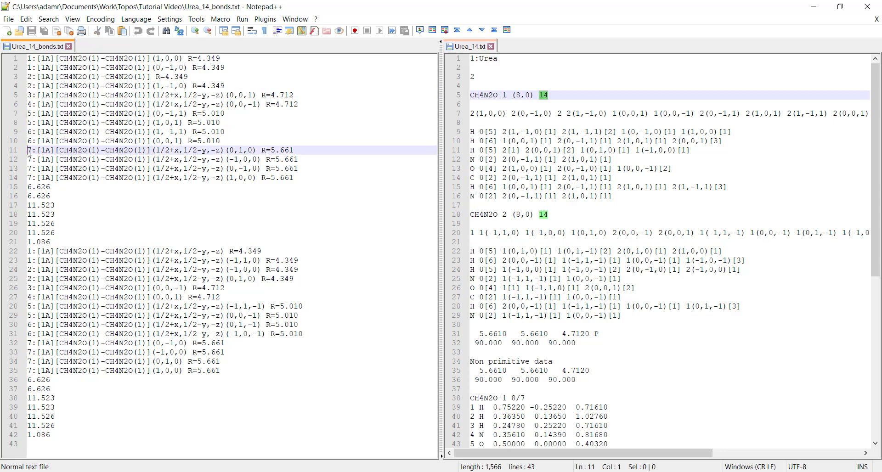
pyautogui.click(30, 177)
pyautogui.click(90, 177)
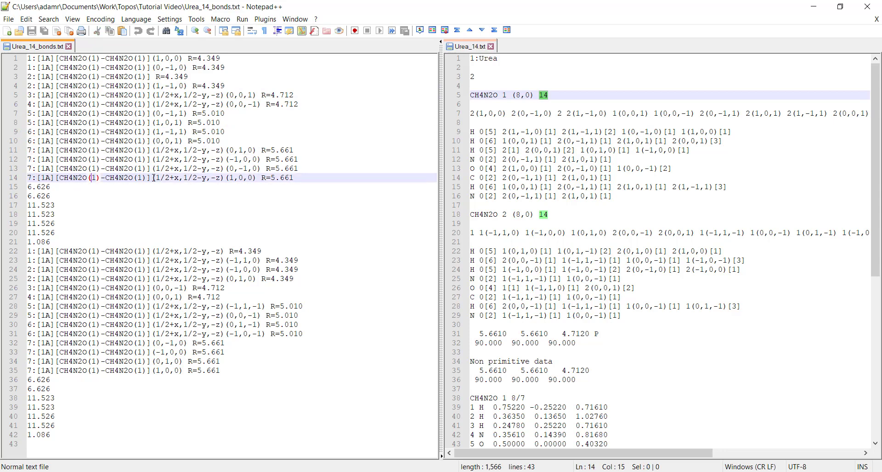
pyautogui.moveTo(294, 178); pyautogui.dragTo(22, 152)
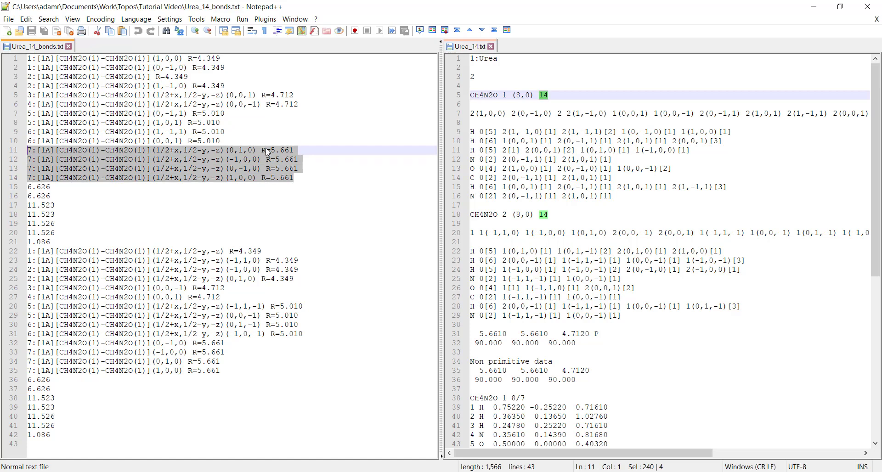
# - Examine the [1A] labels at the start of the contact lines in the bonds file
pyautogui.click(240, 134)
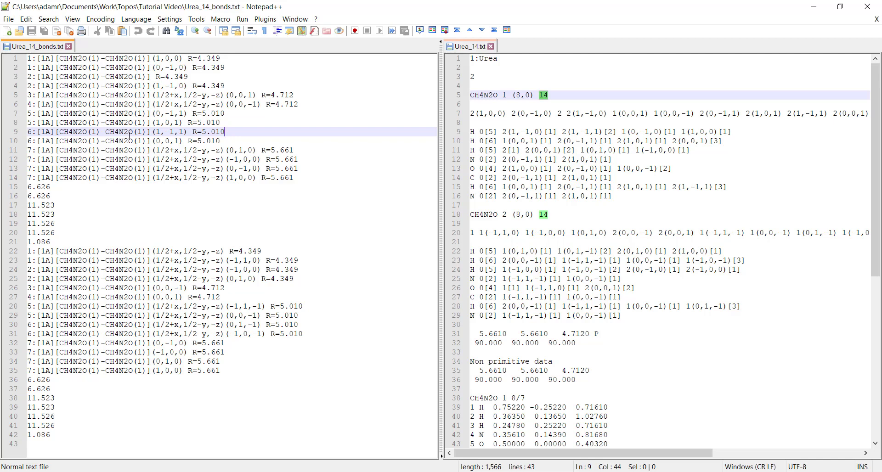
pyautogui.click(37, 59)
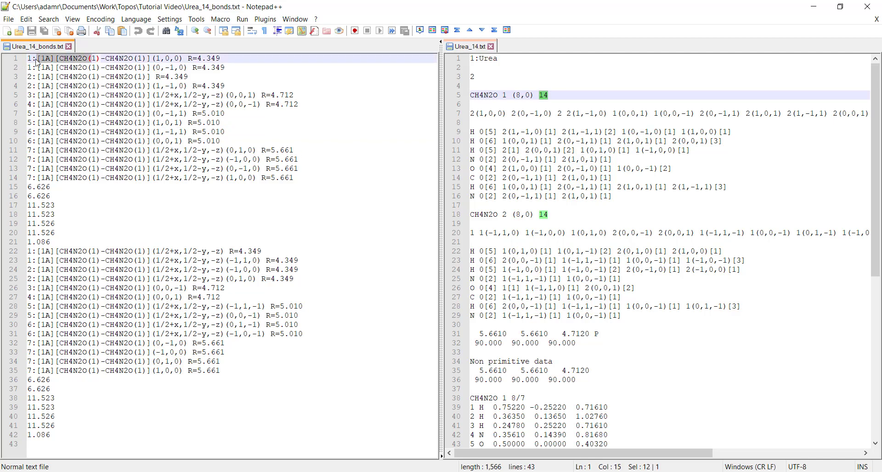
pyautogui.moveTo(41, 59); pyautogui.dragTo(51, 59)
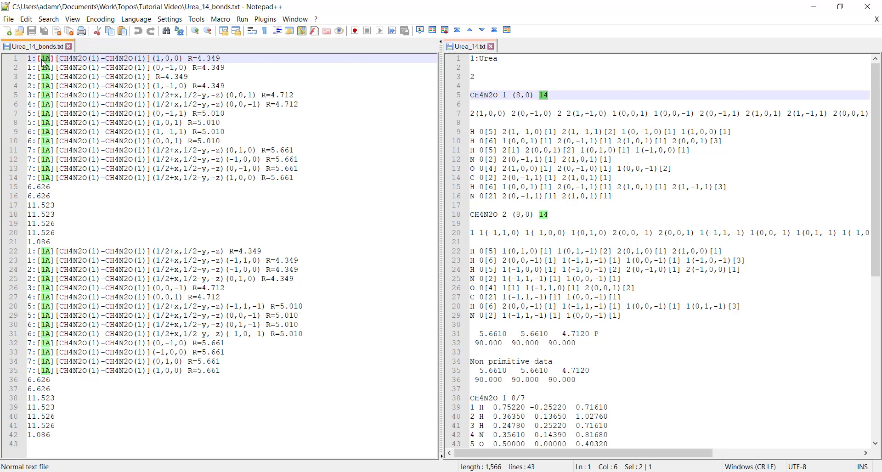
pyautogui.press('Left')
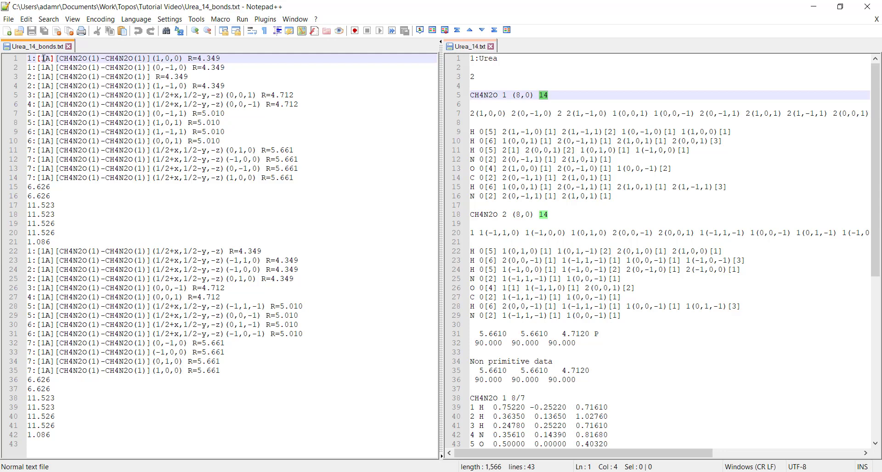
pyautogui.moveTo(43, 59); pyautogui.dragTo(48, 59)
pyautogui.click(45, 59)
pyautogui.moveTo(48, 59); pyautogui.dragTo(50, 59)
pyautogui.click(42, 59)
pyautogui.click(49, 59)
pyautogui.moveTo(40, 58); pyautogui.dragTo(45, 59)
pyautogui.click(42, 59)
pyautogui.keyDown('shift'); pyautogui.click(48, 58); pyautogui.keyUp('shift')
pyautogui.click(42, 58)
pyautogui.keyDown('shift'); pyautogui.click(45, 58); pyautogui.keyUp('shift')
pyautogui.click(96, 85)
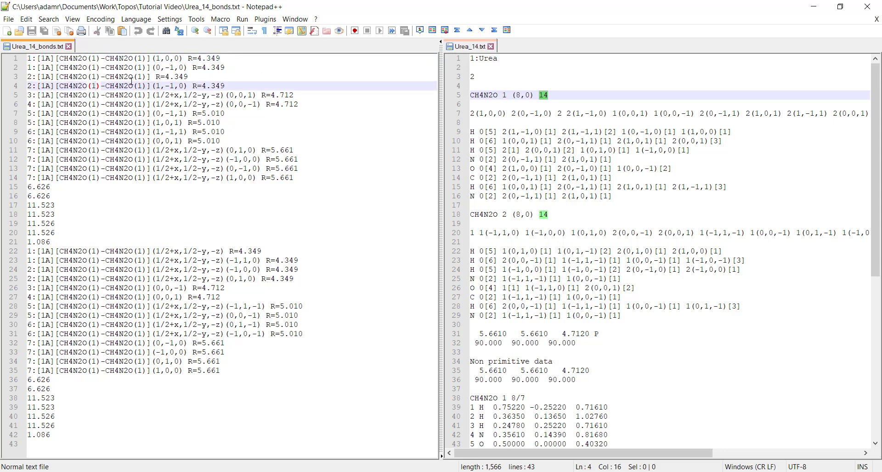
# - Highlight the CH4N2O(1) molecule labels, translation vector and R=4.349 distance on the first contact line
pyautogui.click(58, 58)
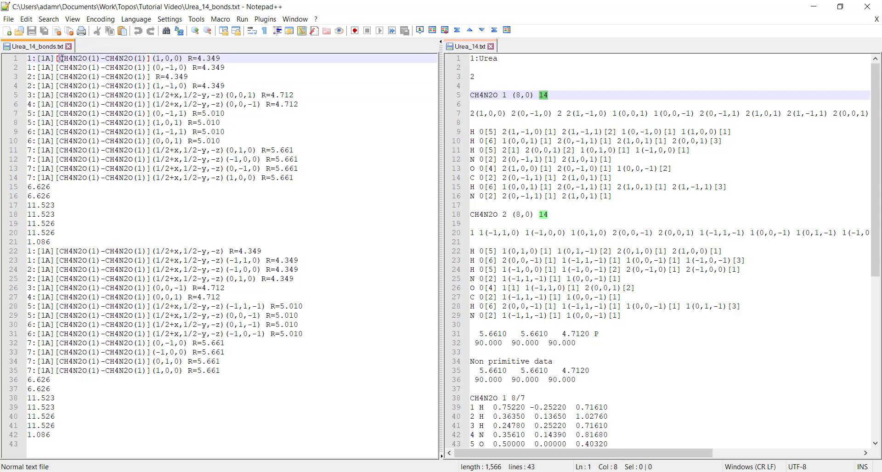
pyautogui.keyDown('shift'); pyautogui.click(101, 59); pyautogui.keyUp('shift')
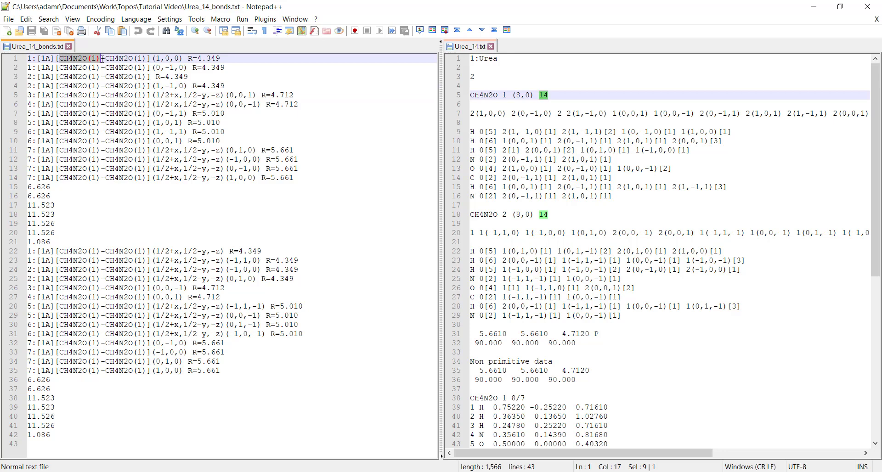
pyautogui.moveTo(105, 58); pyautogui.dragTo(146, 59)
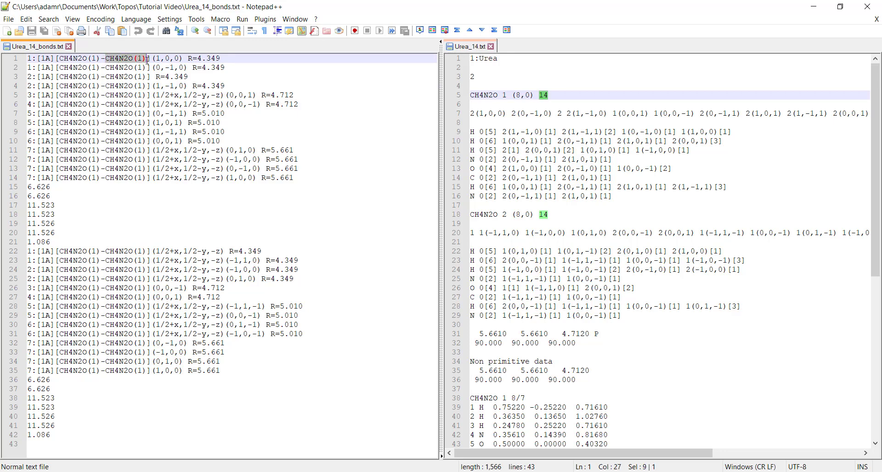
pyautogui.click(124, 58)
pyautogui.moveTo(59, 58); pyautogui.dragTo(95, 59)
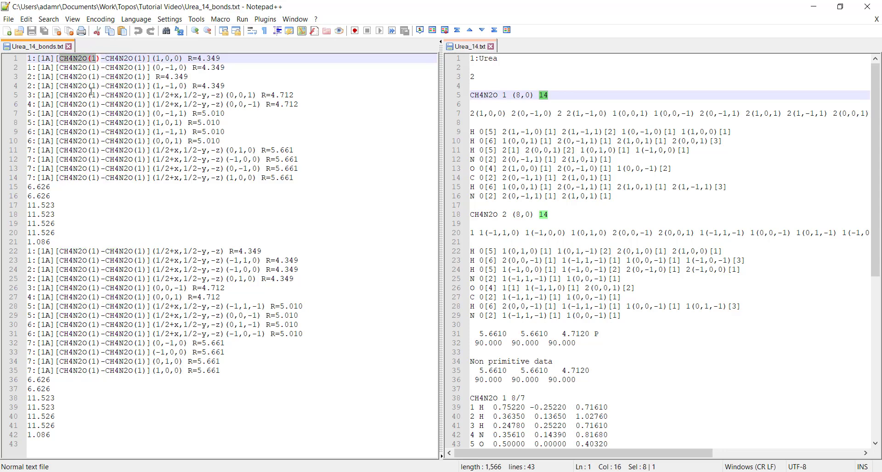
pyautogui.click(96, 58)
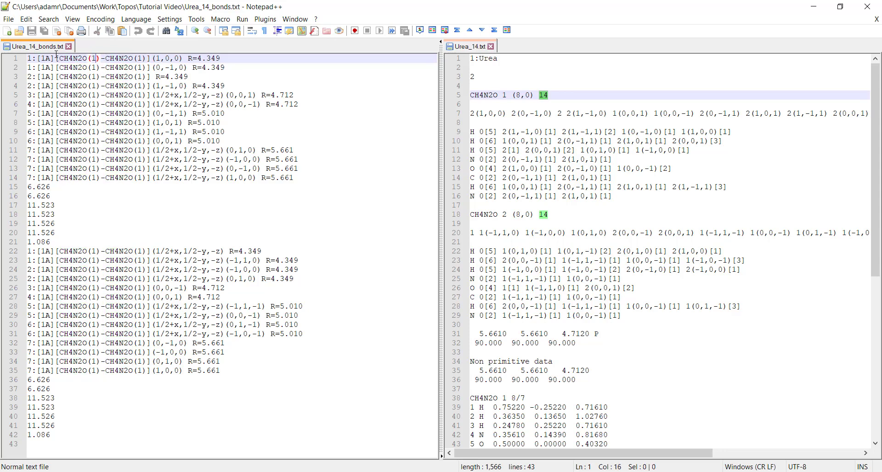
pyautogui.moveTo(60, 59); pyautogui.dragTo(87, 59)
pyautogui.click(105, 58)
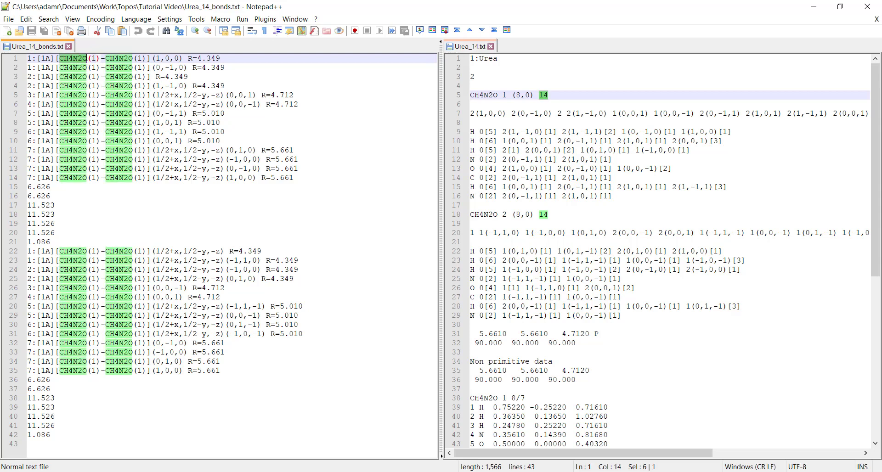
pyautogui.click(88, 58)
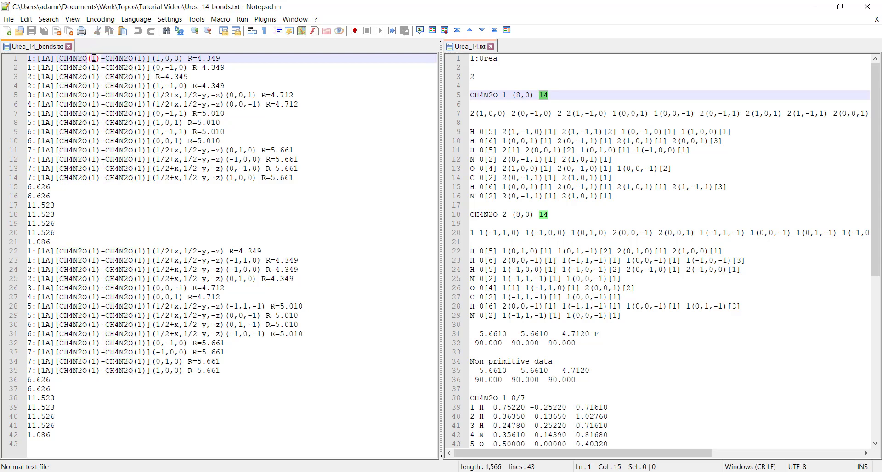
pyautogui.doubleClick(93, 58)
pyautogui.click(115, 59)
pyautogui.moveTo(152, 58); pyautogui.dragTo(183, 58)
pyautogui.click(185, 59)
pyautogui.moveTo(105, 58); pyautogui.dragTo(225, 55)
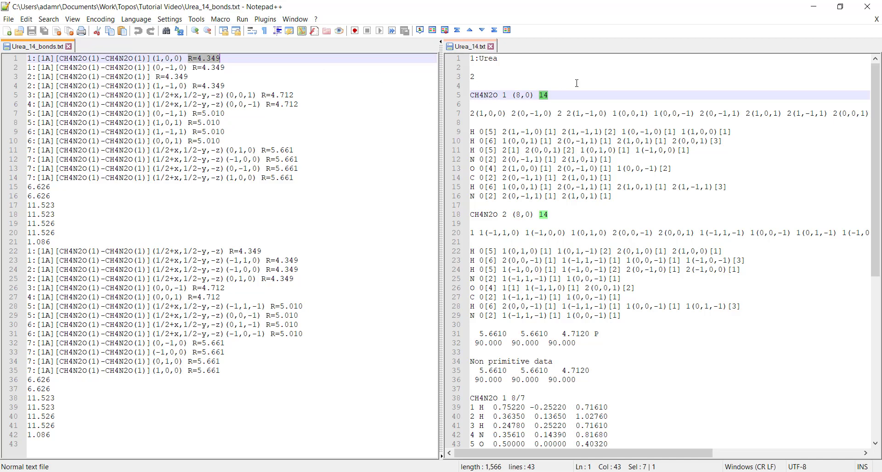
# - Select the whole first contact line and compare it with the 2(1,0,0) entry in the Urea_14 adjacency line
pyautogui.moveTo(27, 59); pyautogui.dragTo(222, 57)
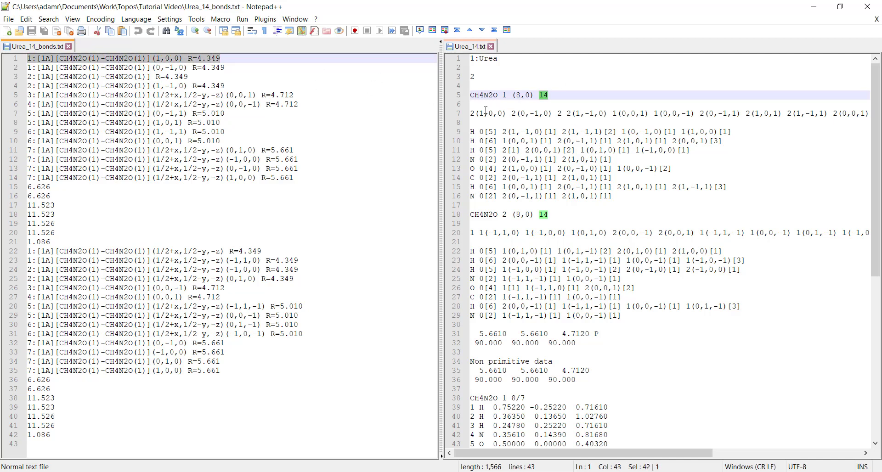
pyautogui.moveTo(471, 113); pyautogui.dragTo(506, 115)
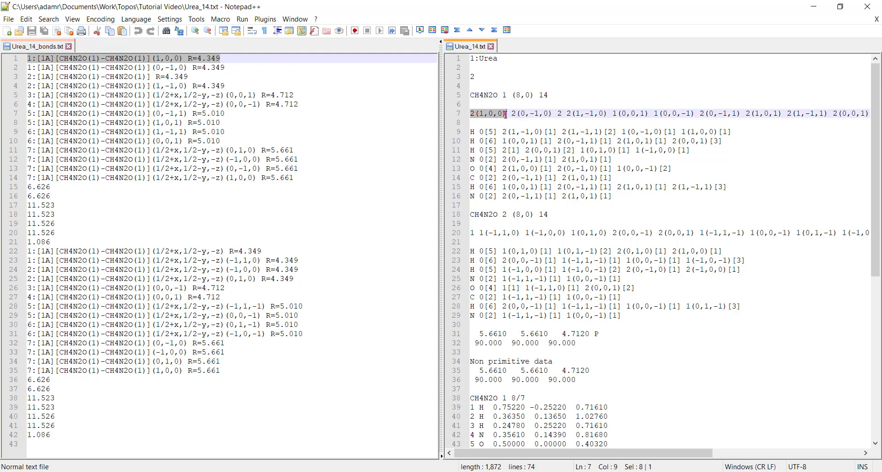
pyautogui.click(488, 114)
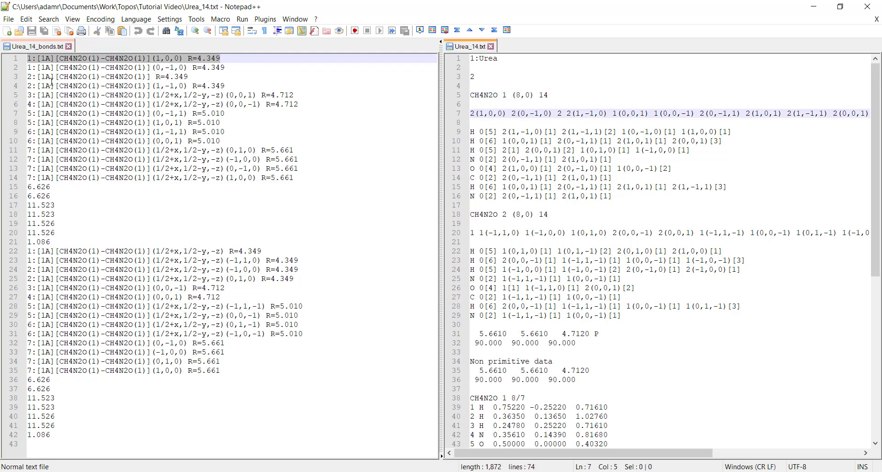
# - Highlight the 2(1,0,0) and 2(1,-1,0) translation entries in the Urea_14 adjacency line to compare them with the contact lines
pyautogui.click(28, 59)
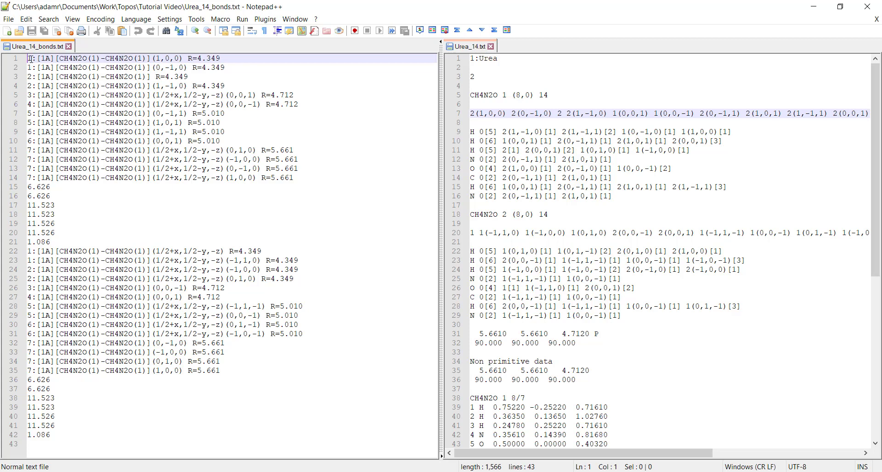
pyautogui.doubleClick(472, 114)
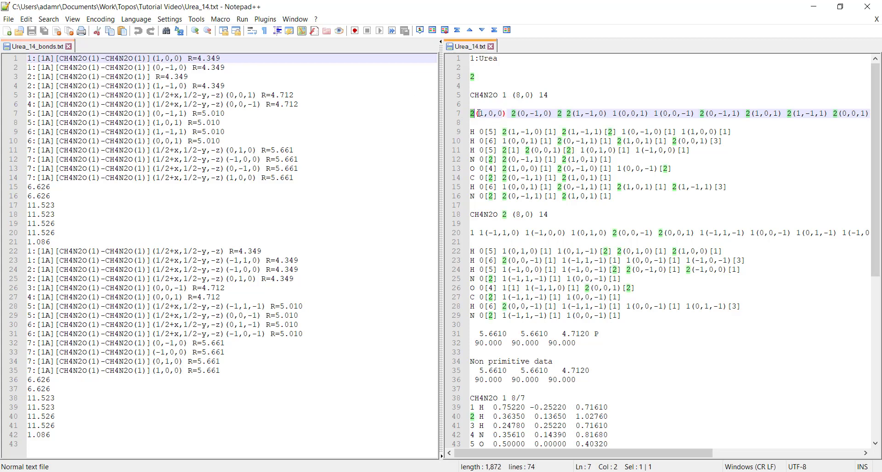
pyautogui.moveTo(472, 113)
pyautogui.mouseDown()
pyautogui.moveTo(504, 113)
pyautogui.moveTo(484, 113)
pyautogui.mouseUp()
pyautogui.click(477, 114)
pyautogui.click(485, 113)
pyautogui.click(487, 113)
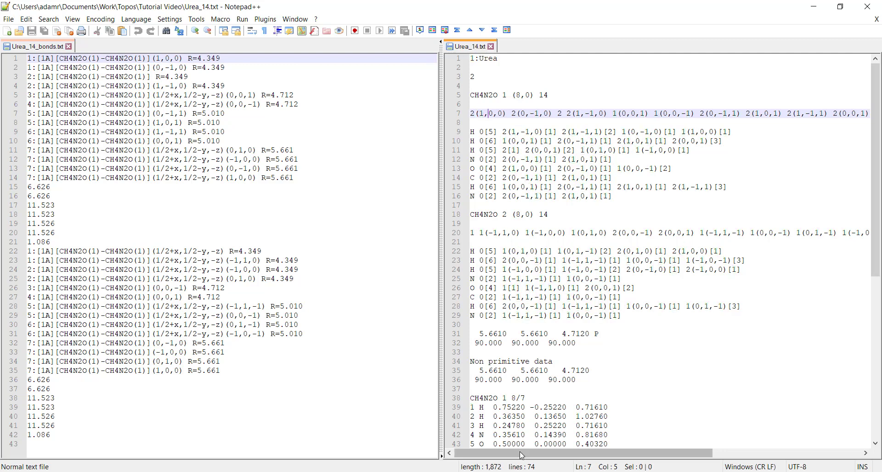
pyautogui.click(511, 113)
pyautogui.moveTo(511, 113); pyautogui.dragTo(604, 112)
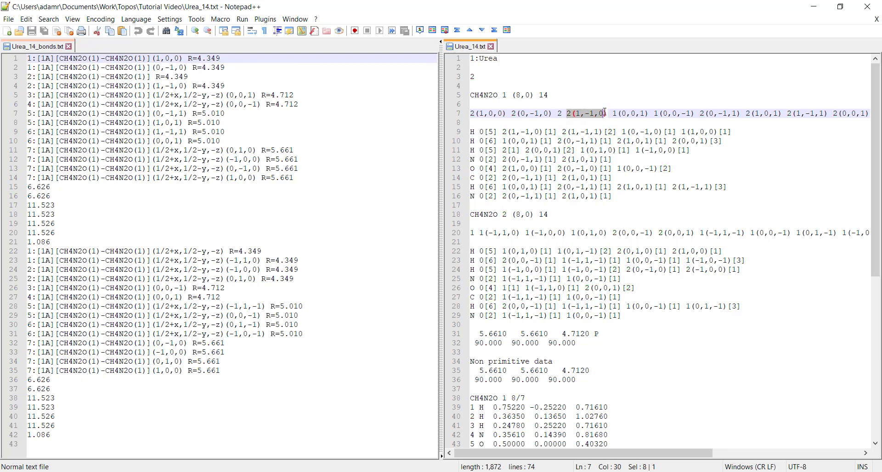
pyautogui.click(636, 113)
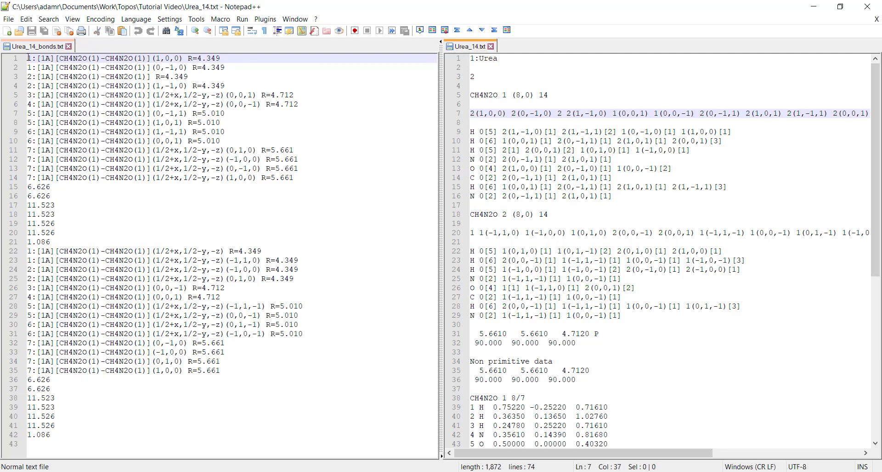
# - Select the fourteen contact lines of the bonds file, then the numeric block on lines 15 to 21
pyautogui.moveTo(28, 59); pyautogui.dragTo(294, 178)
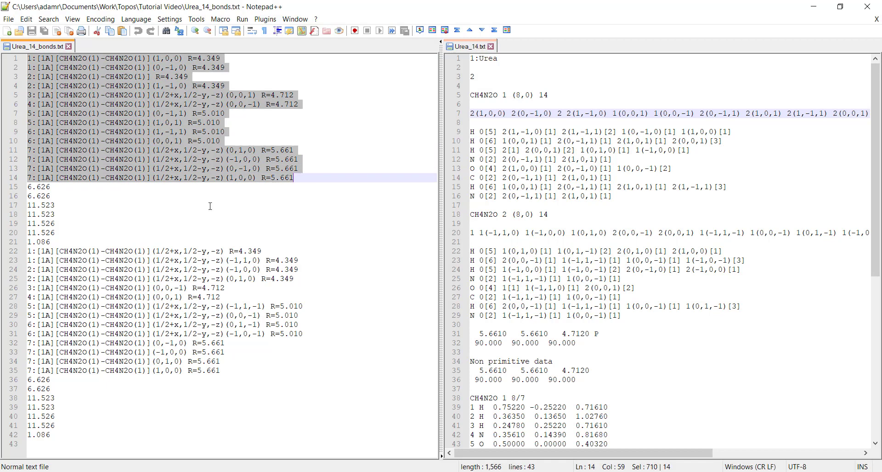
pyautogui.click(51, 187)
pyautogui.moveTo(51, 188); pyautogui.dragTo(28, 186)
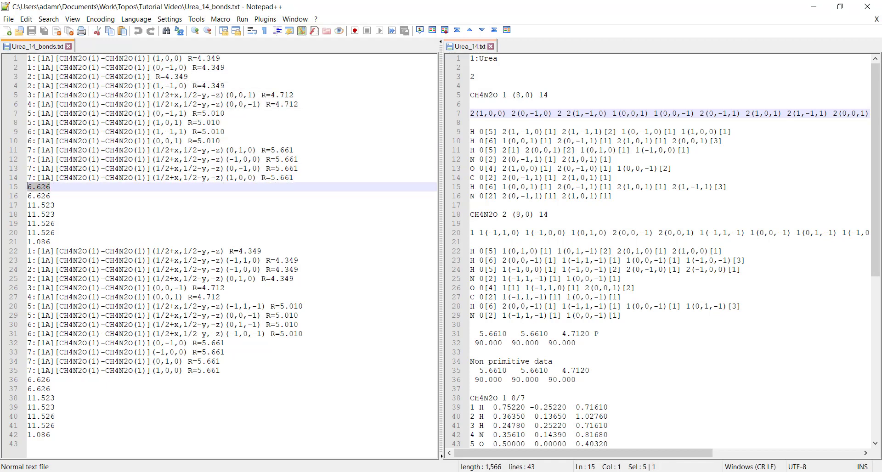
pyautogui.moveTo(61, 239); pyautogui.dragTo(18, 191)
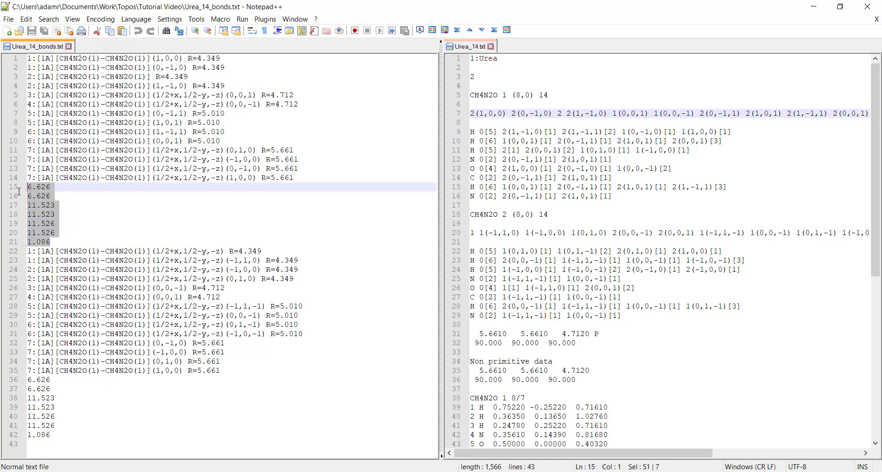
pyautogui.click(58, 197)
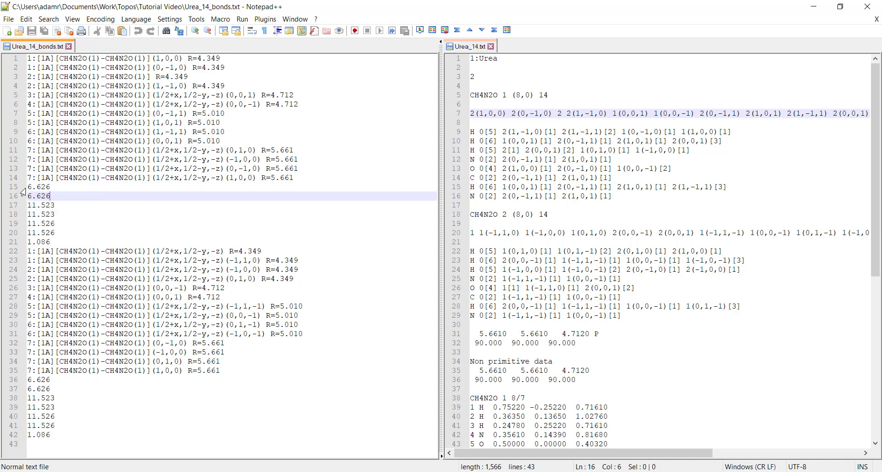
# - Step through lines 15 to 21 of the bonds file and select that block of numeric values
pyautogui.click(23, 186)
pyautogui.click(23, 196)
pyautogui.click(22, 206)
pyautogui.click(22, 214)
pyautogui.click(23, 224)
pyautogui.click(22, 232)
pyautogui.click(22, 242)
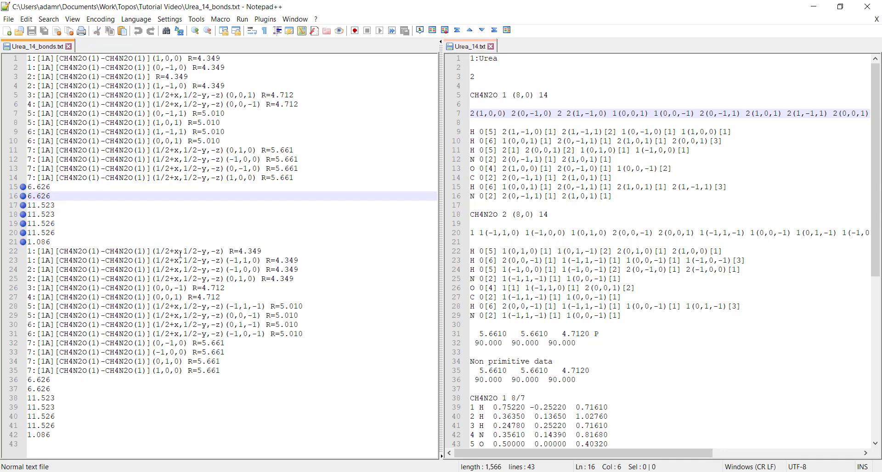
pyautogui.click(22, 187)
pyautogui.click(23, 196)
pyautogui.click(22, 205)
pyautogui.click(23, 215)
pyautogui.click(22, 223)
pyautogui.click(23, 233)
pyautogui.click(23, 242)
pyautogui.moveTo(58, 242); pyautogui.dragTo(26, 188)
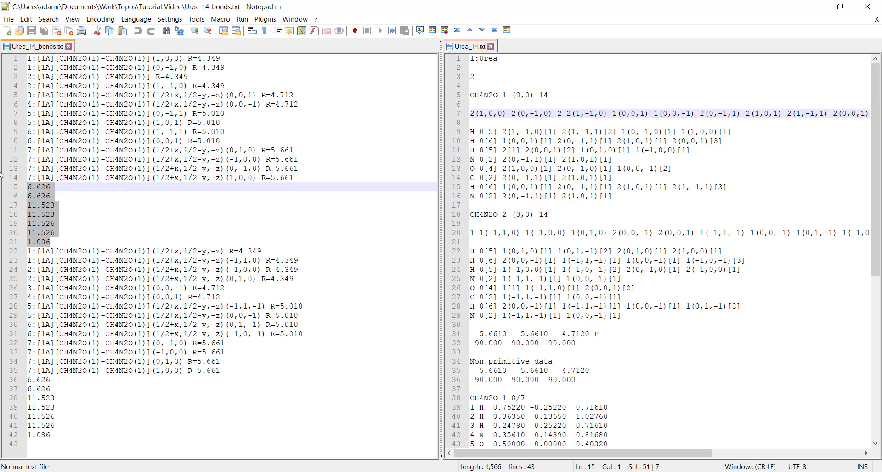
# - Examine the 6.626 values on lines 15 and 16 and reselect the numeric block from 6.626 to 1.086
pyautogui.click(39, 188)
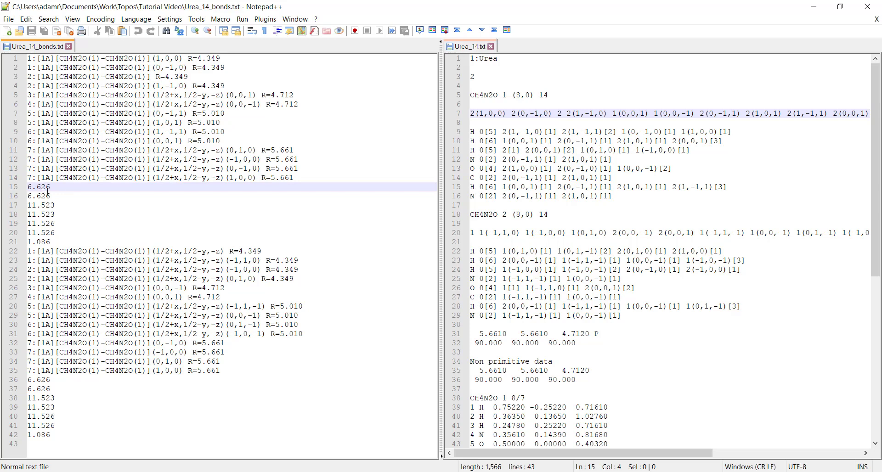
pyautogui.click(22, 187)
pyautogui.click(22, 187)
pyautogui.moveTo(52, 242); pyautogui.dragTo(58, 185)
pyautogui.click(63, 242)
pyautogui.click(28, 189)
pyautogui.click(61, 214)
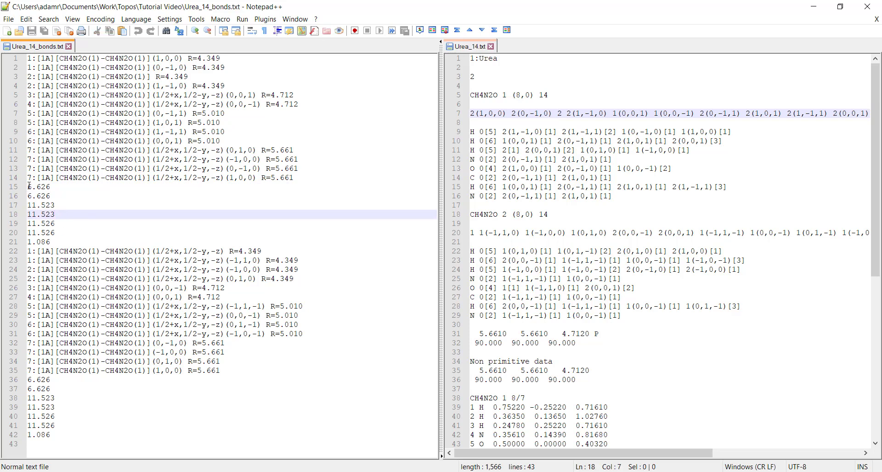
pyautogui.moveTo(28, 187); pyautogui.dragTo(56, 186)
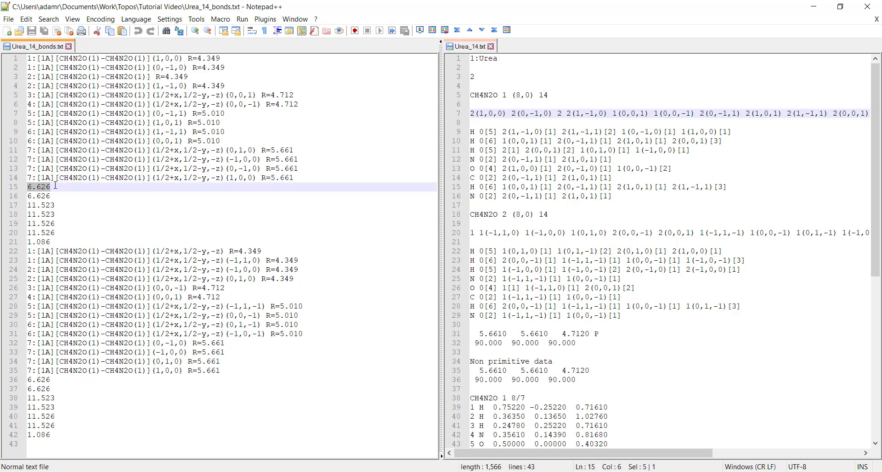
pyautogui.press('Down')
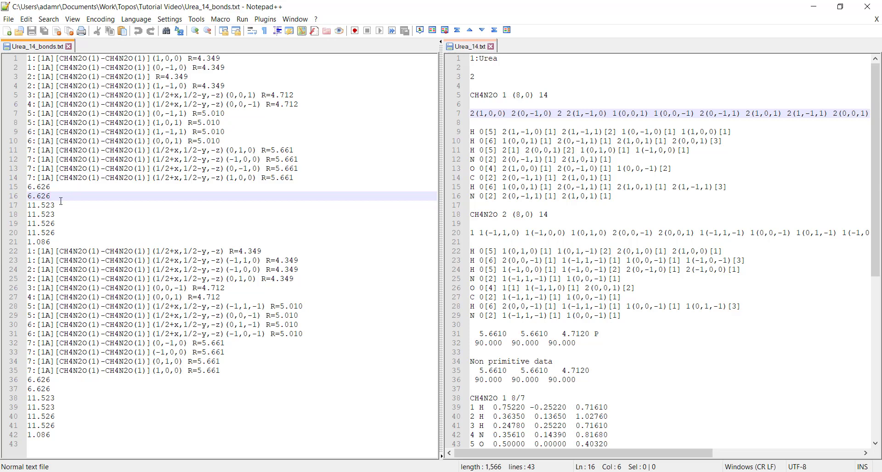
pyautogui.click(28, 187)
pyautogui.moveTo(28, 186); pyautogui.dragTo(57, 196)
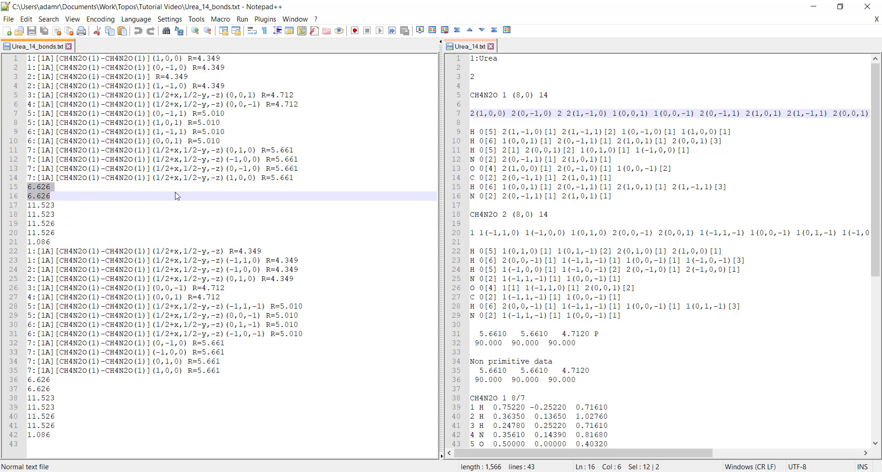
pyautogui.click(112, 216)
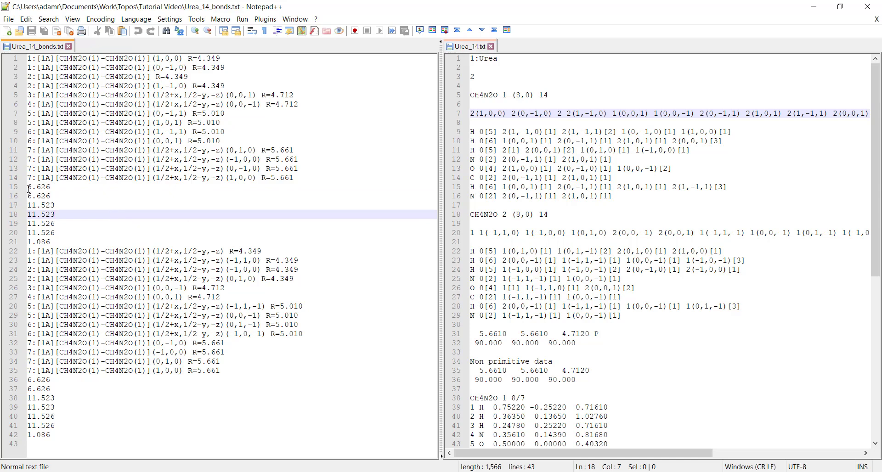
pyautogui.moveTo(28, 188); pyautogui.dragTo(69, 238)
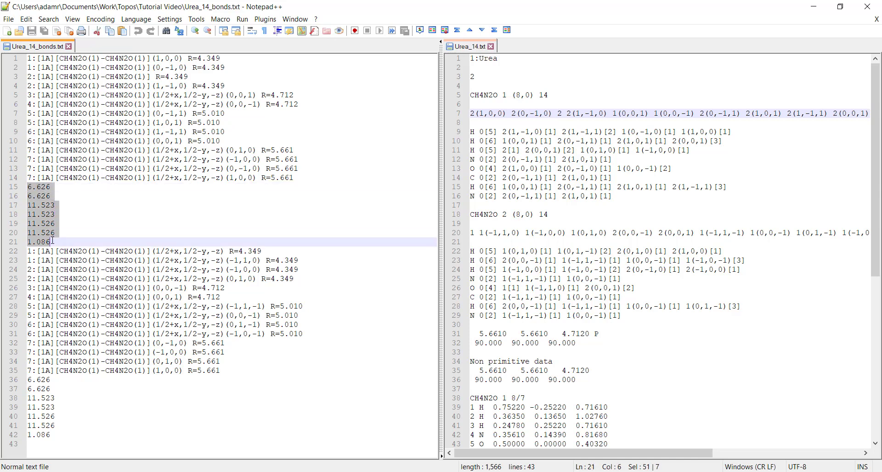
pyautogui.click(69, 235)
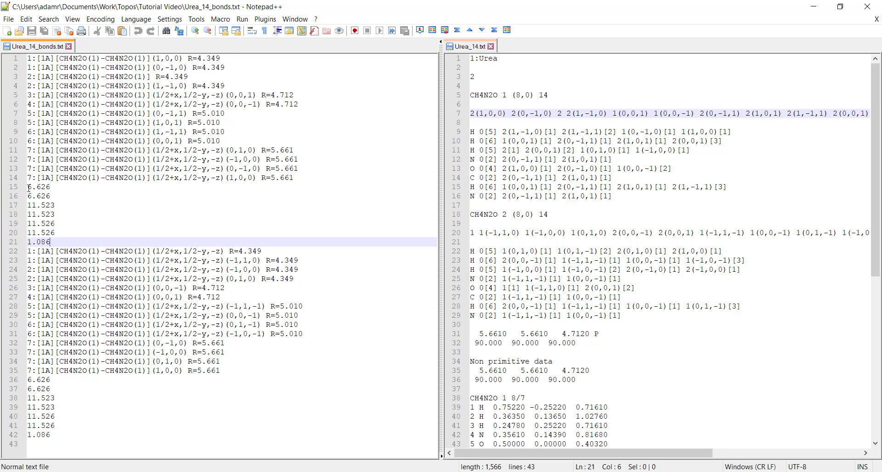
# - Compare the second numeric block on lines 36 to 42 with the first section, then switch back to ToposPro
pyautogui.moveTo(29, 381); pyautogui.dragTo(28, 444)
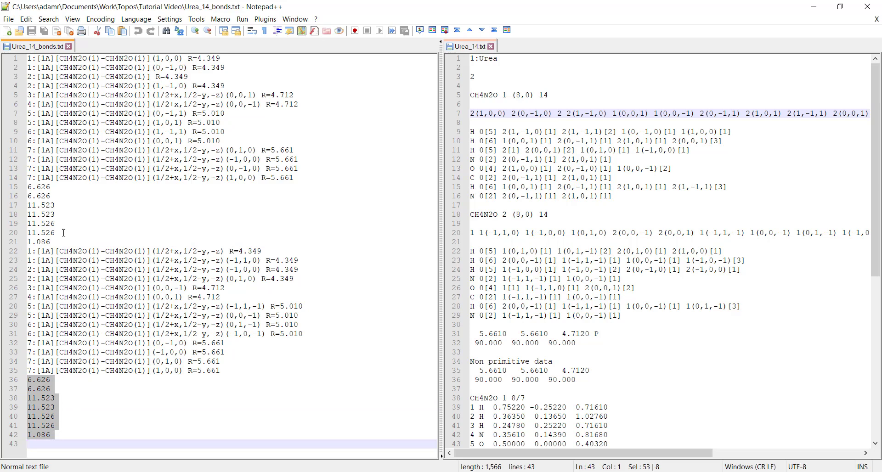
pyautogui.moveTo(57, 242); pyautogui.dragTo(19, 60)
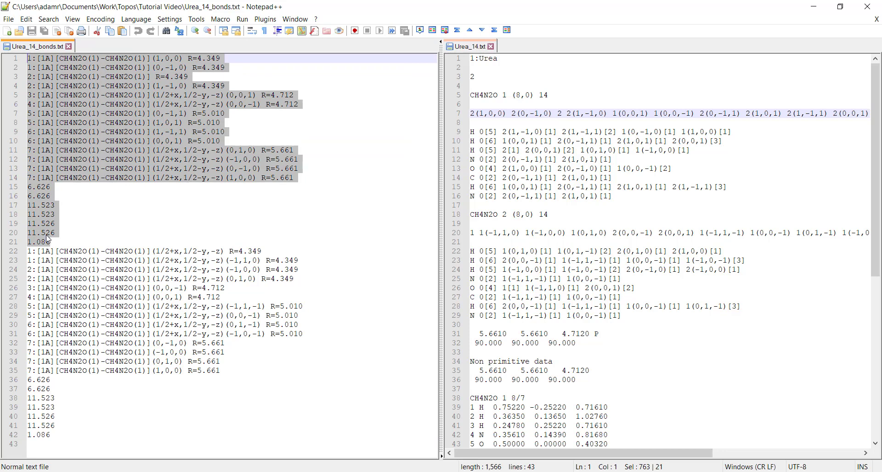
pyautogui.click(50, 168)
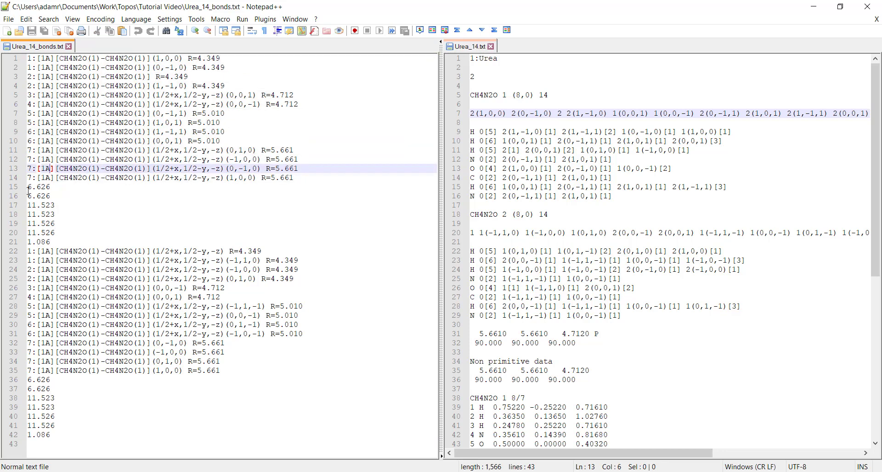
pyautogui.moveTo(29, 379); pyautogui.dragTo(60, 434)
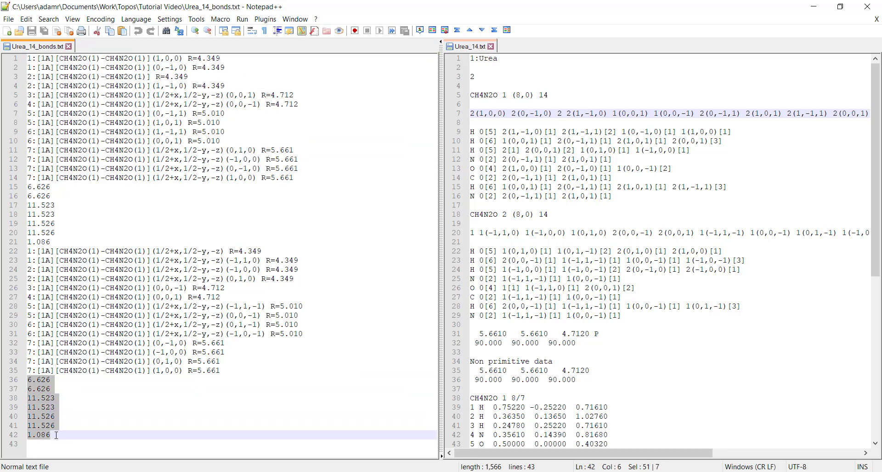
pyautogui.click(61, 434)
pyautogui.moveTo(50, 187); pyautogui.dragTo(28, 187)
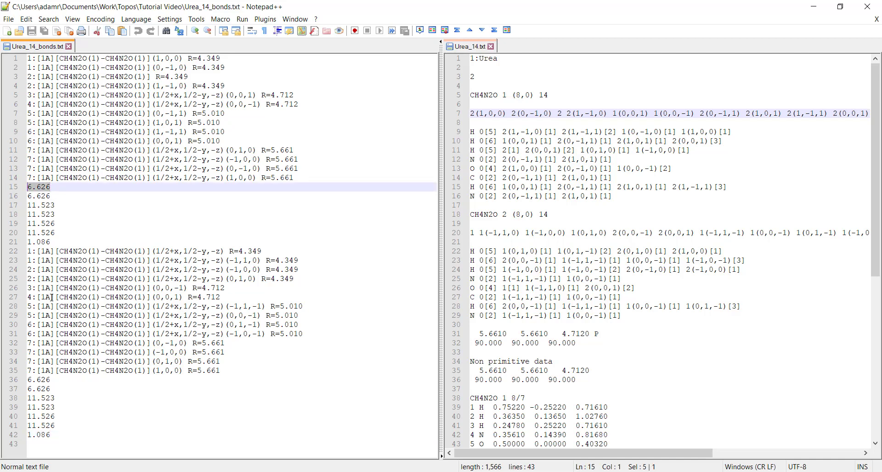
pyautogui.click(51, 388)
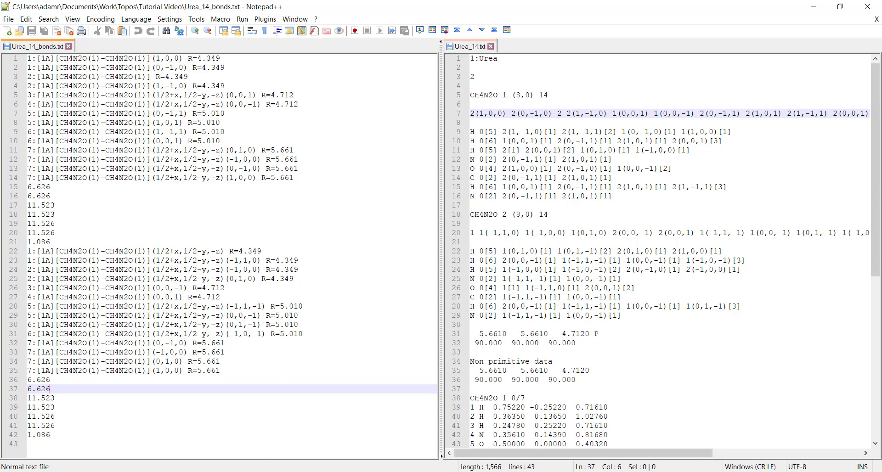
pyautogui.hotkey('alt', 'Tab')
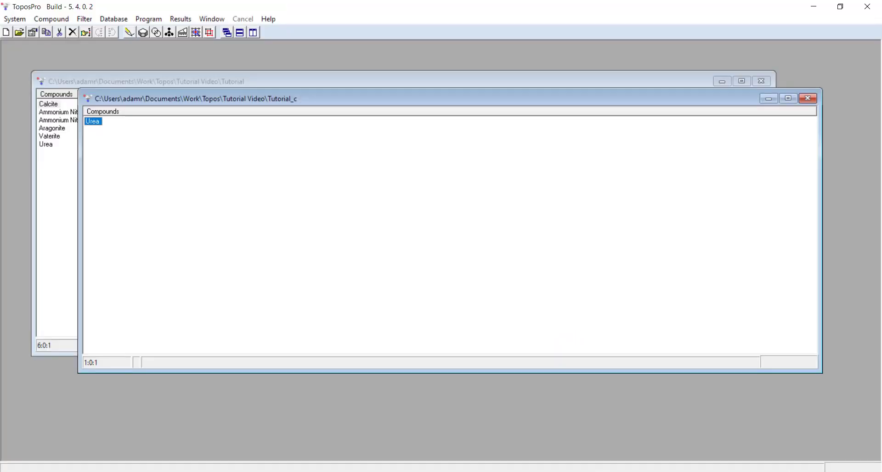